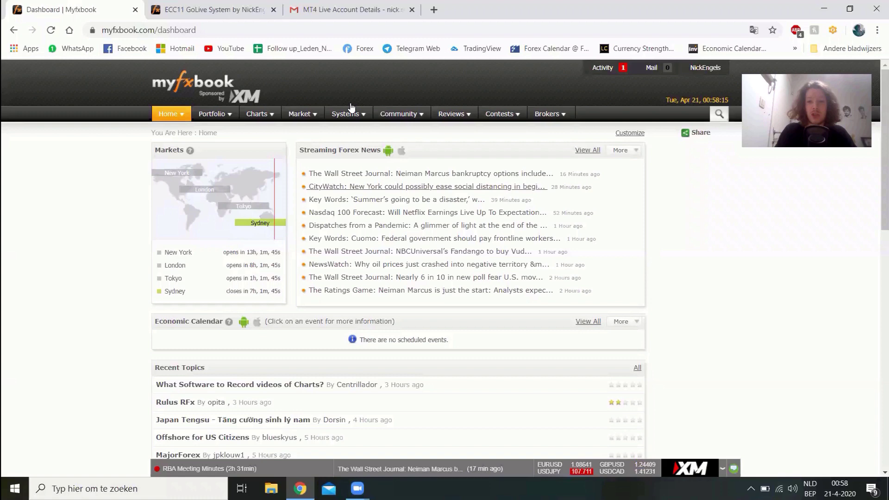
Review the ECC11 GoLive system page, including its growth chart, trading periods, trade profitability, trading activity and monthly analytics.
click(203, 4)
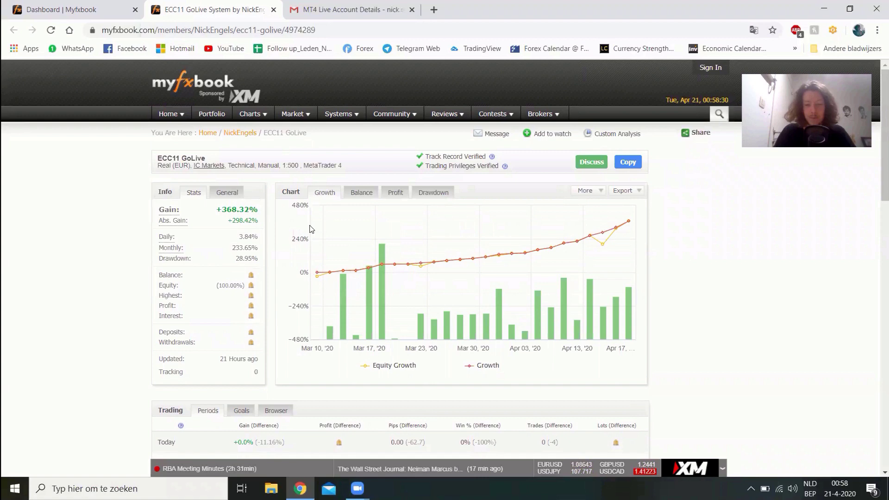
mouse_move(317, 271)
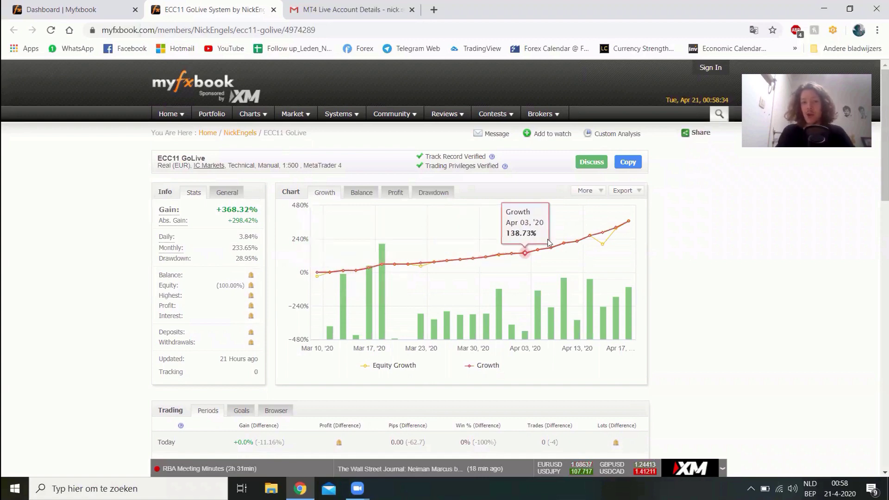
mouse_move(627, 223)
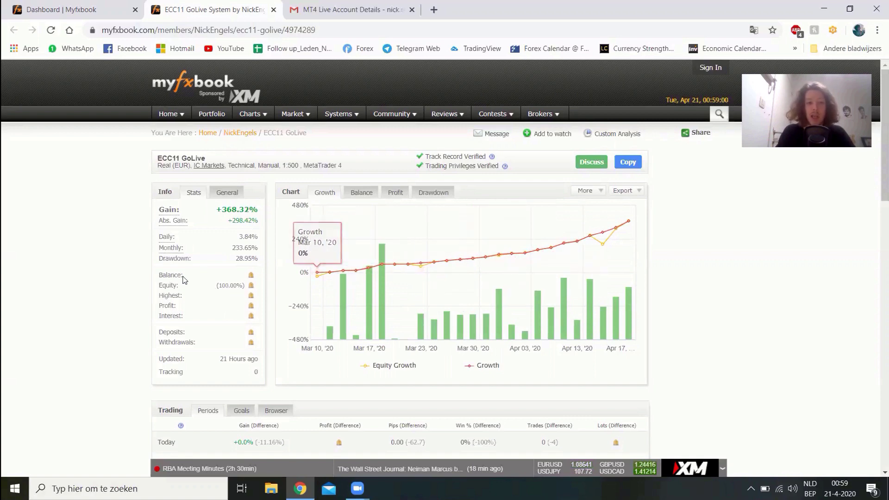
scroll(183, 297, down, 3)
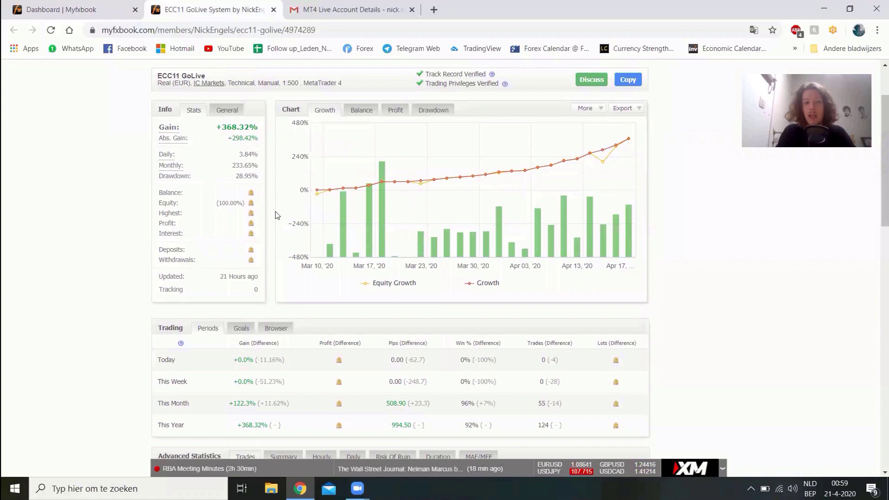
scroll(250, 212, down, 1)
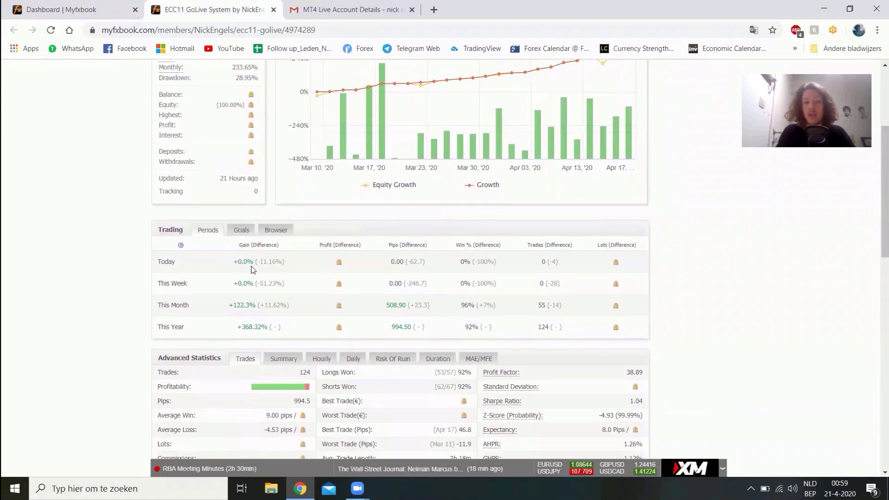
scroll(258, 274, down, 1)
scroll(258, 274, down, 1)
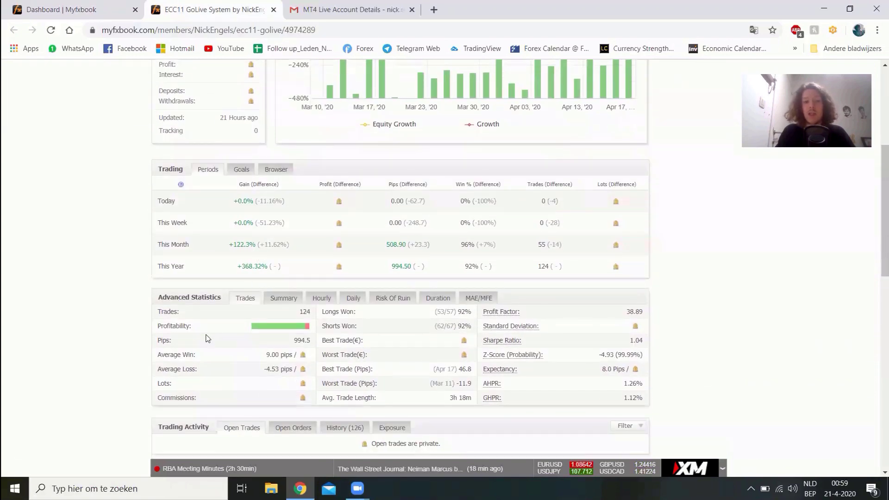
mouse_move(275, 328)
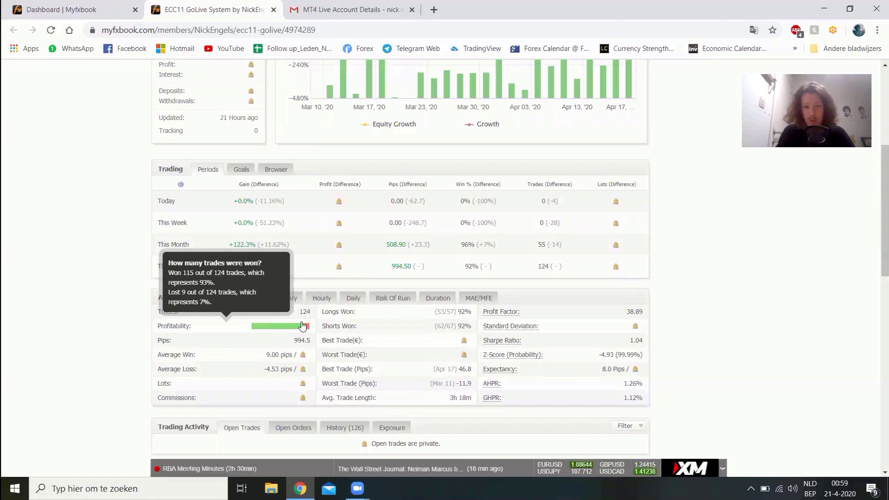
scroll(365, 341, down, 2)
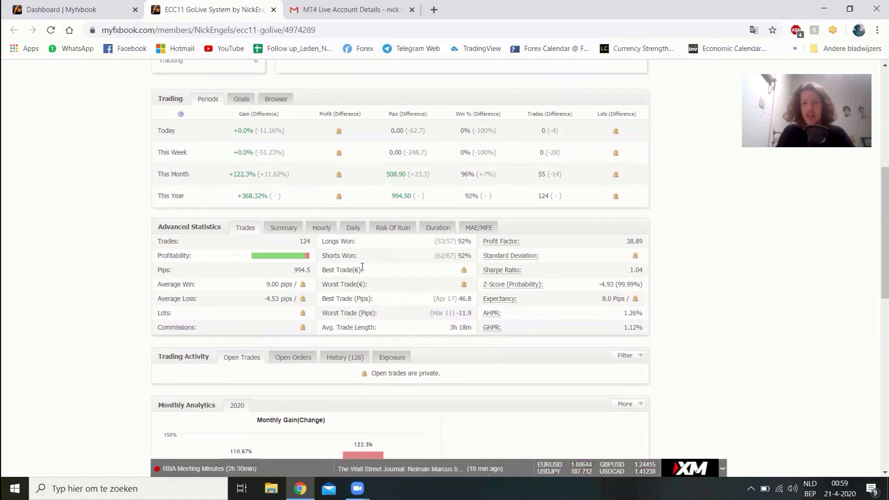
scroll(409, 253, down, 3)
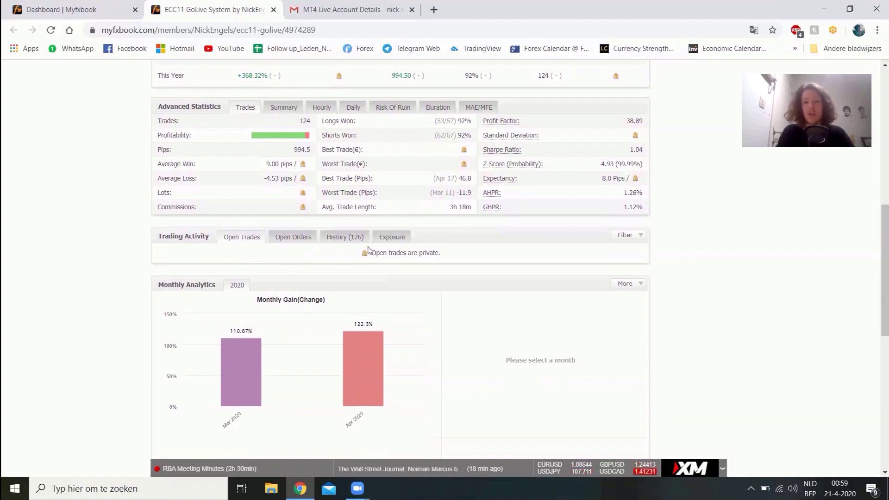
scroll(369, 250, down, 1)
scroll(369, 250, up, 10)
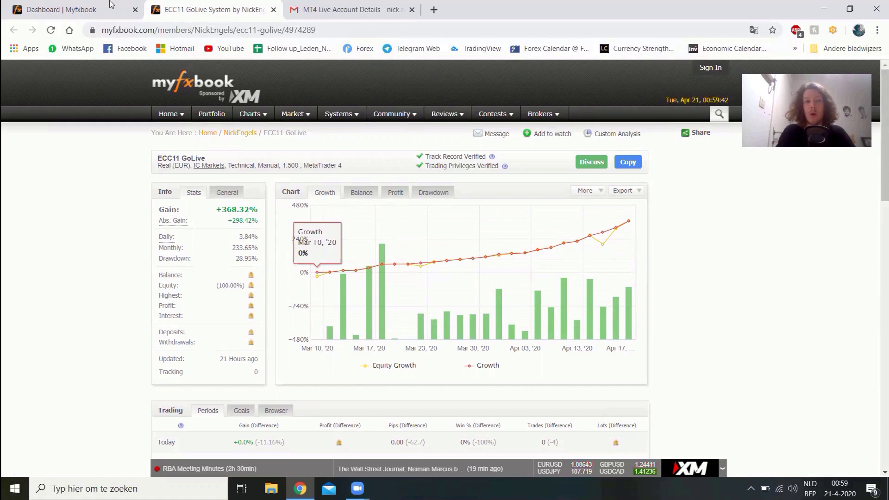
Go from the dashboard to the account settings, dismiss the ad-blocker notice and delete the ECC11 GoLive account.
click(15, 5)
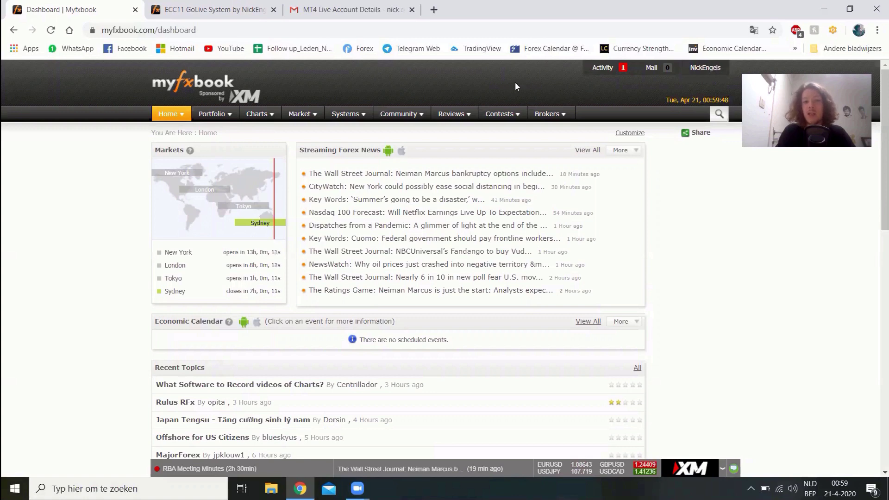
click(704, 70)
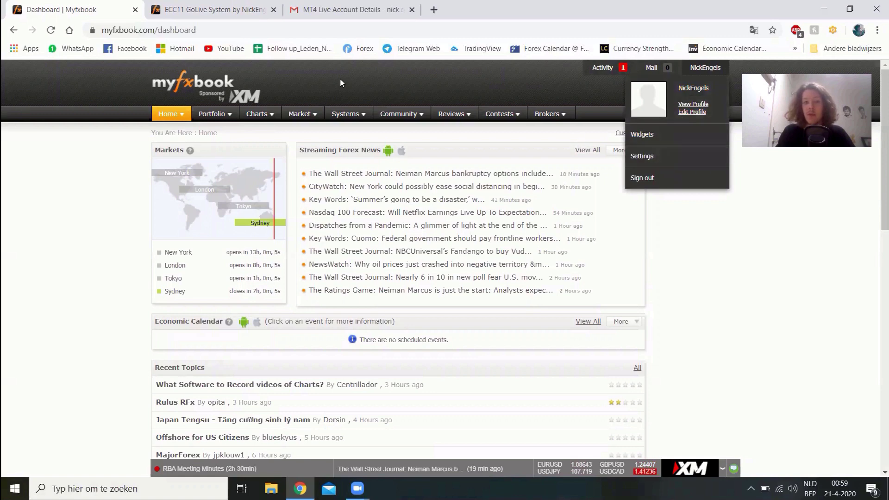
mouse_move(216, 114)
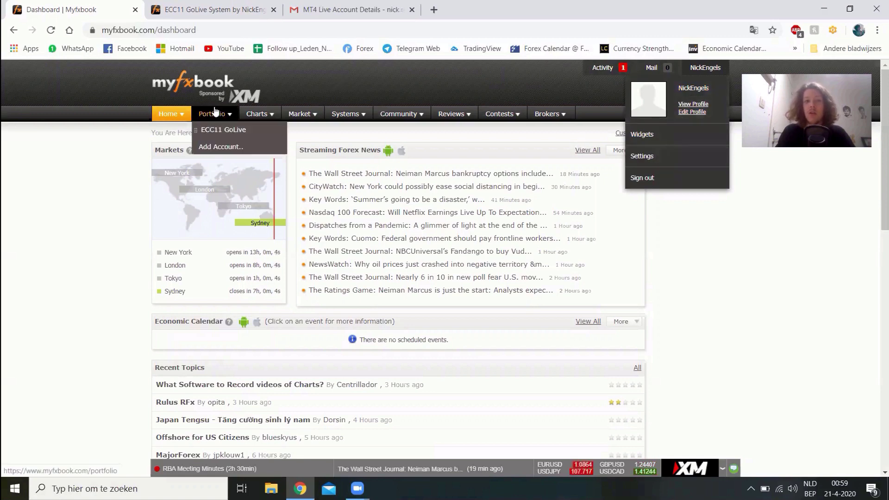
click(218, 146)
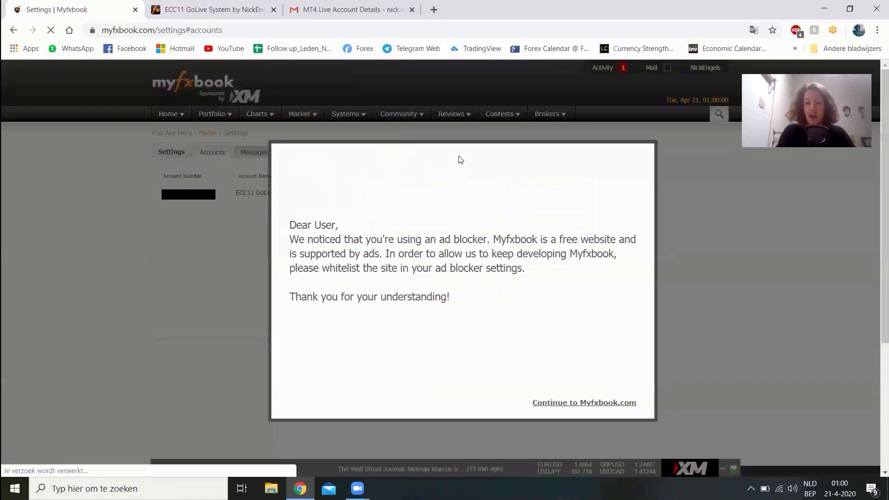
click(582, 403)
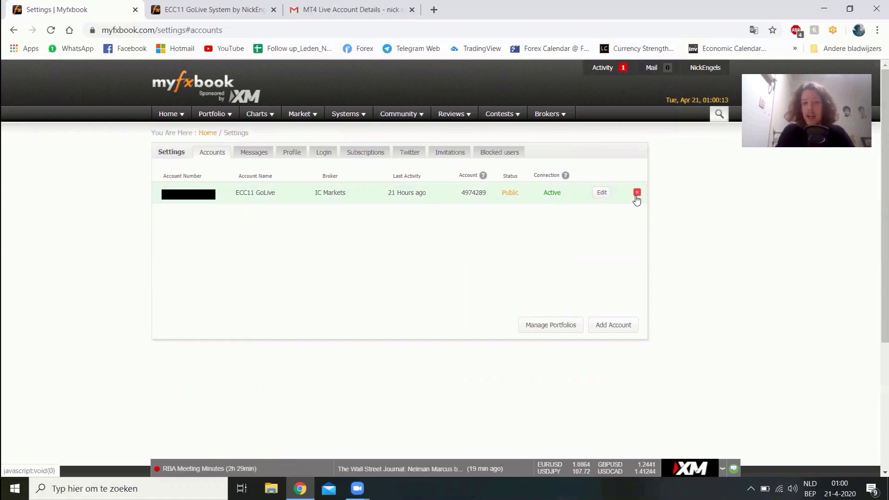
click(637, 192)
click(548, 211)
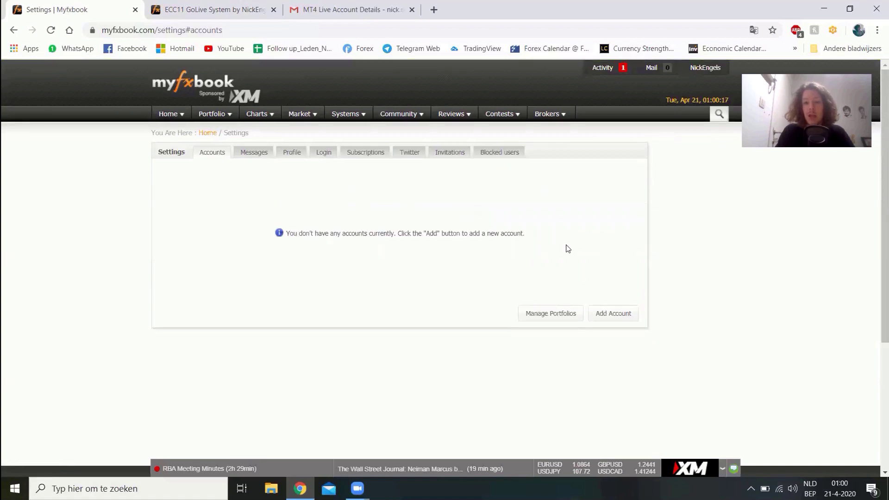
Start adding a new account with MetaTrader4 (Auto Update) as its platform.
click(610, 318)
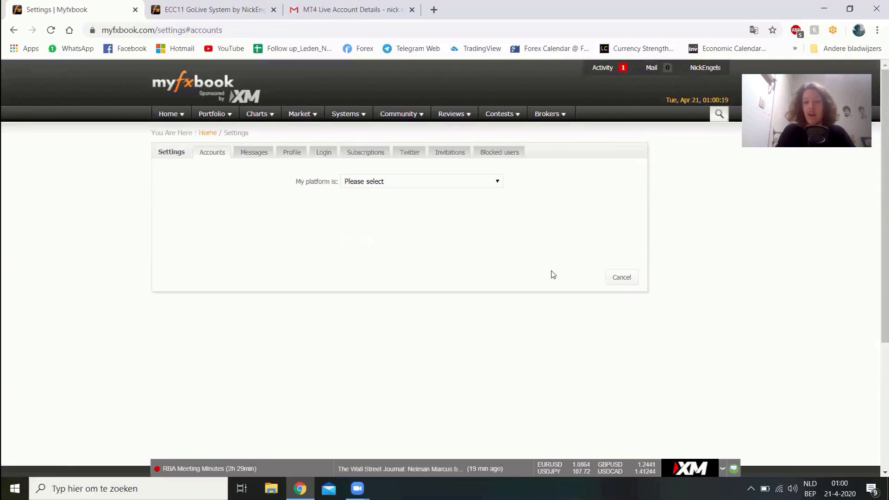
click(482, 182)
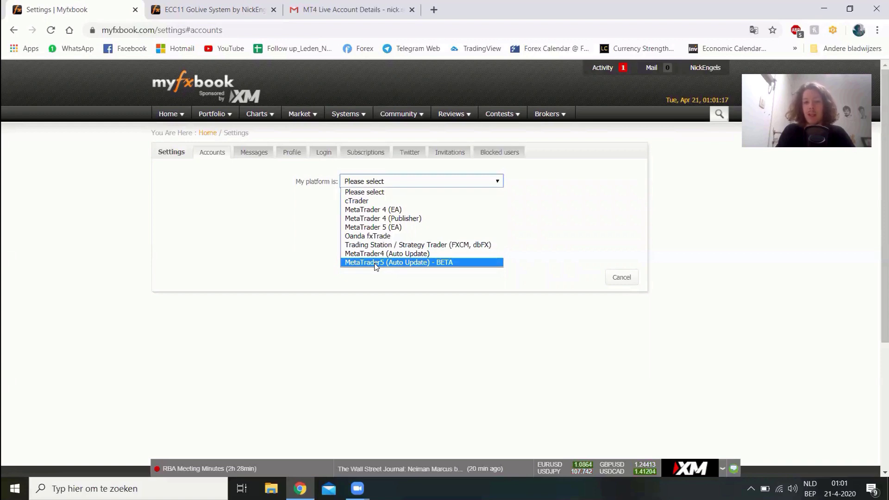
click(389, 254)
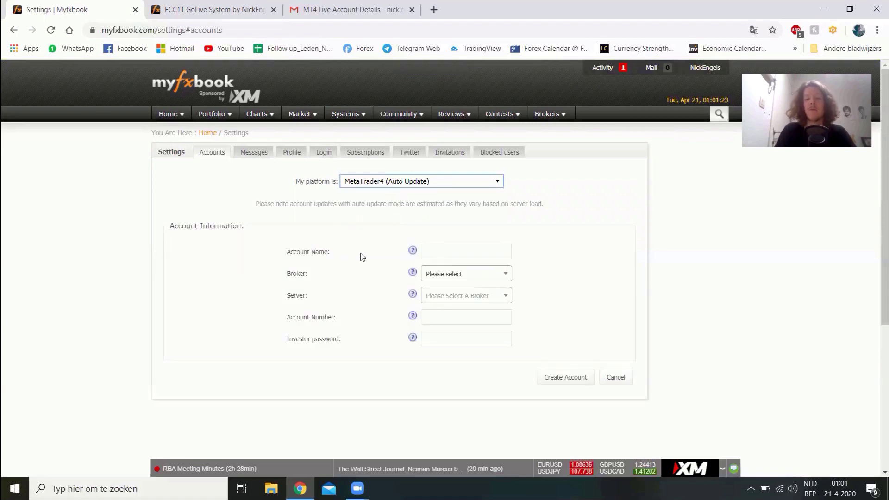
Name the new account ECC11 and choose IC Markets as its broker.
click(453, 252)
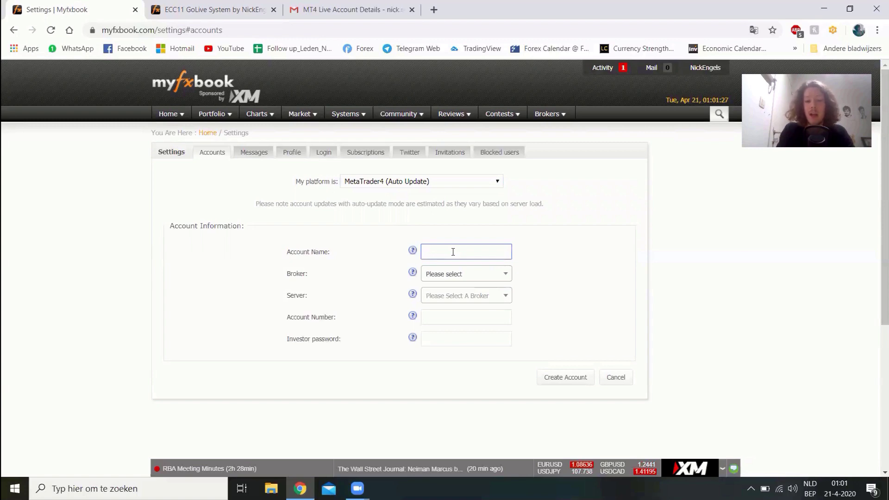
text(ECC11)
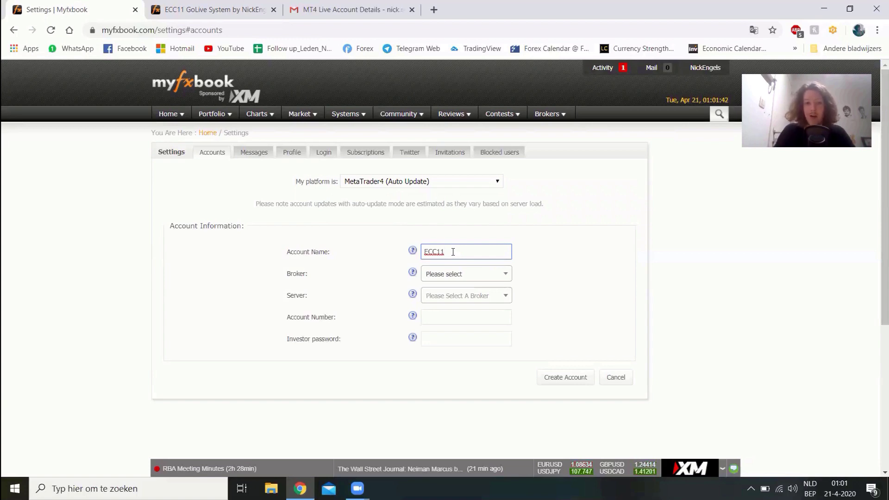
click(457, 278)
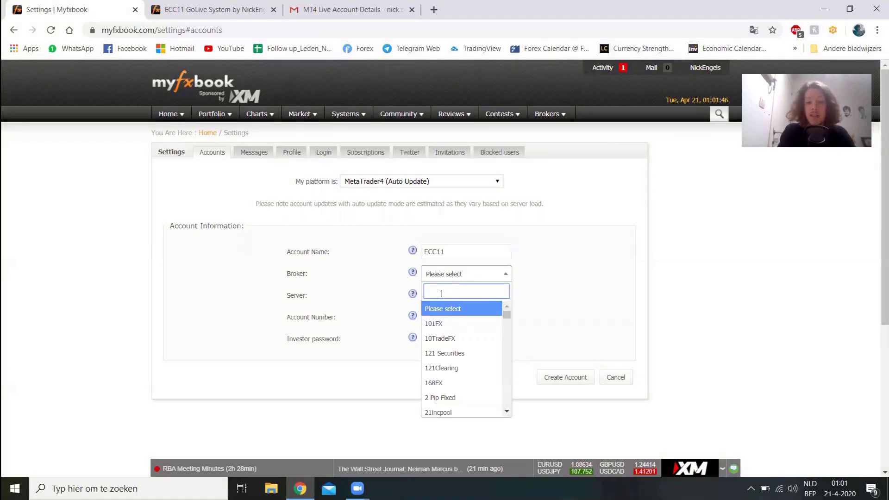
text(IC M)
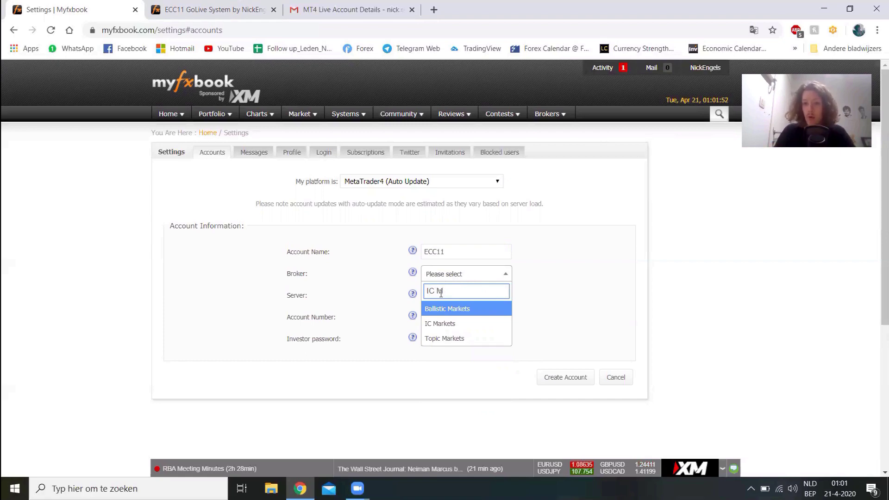
click(436, 324)
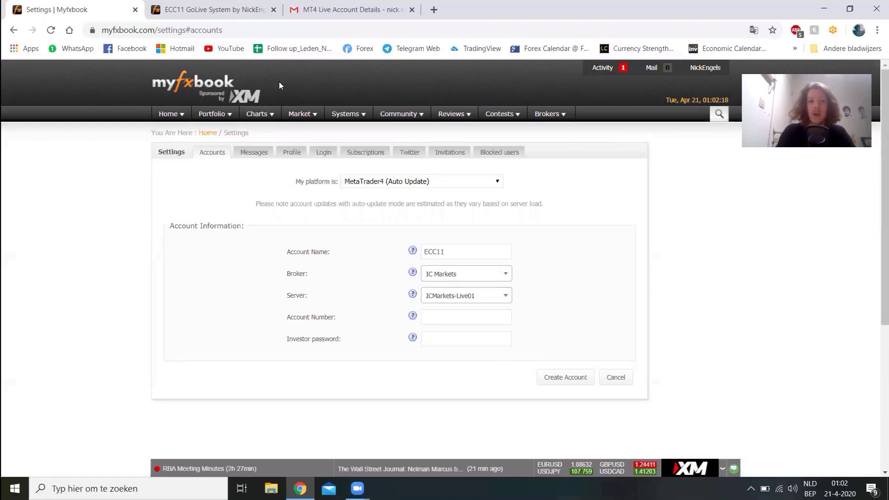
Check the login and server details in the MT4 Live Account Details email in Gmail, and return to the Myfxbook account form.
click(325, 9)
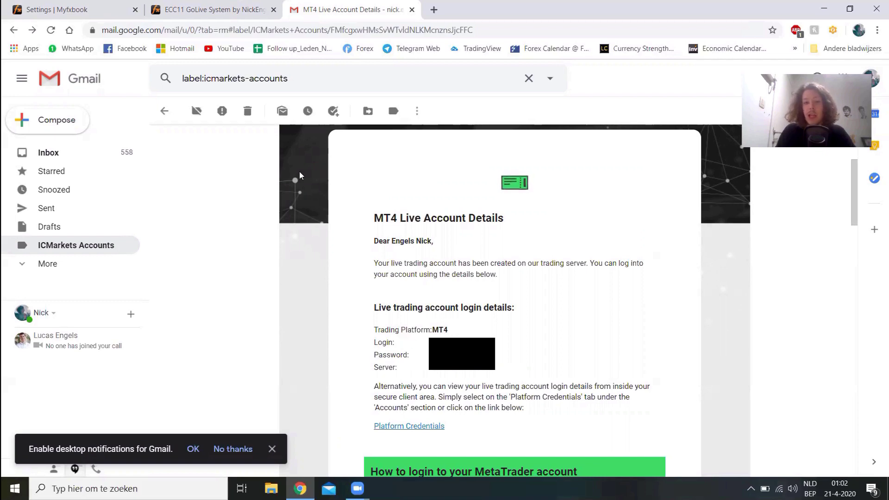
click(70, 10)
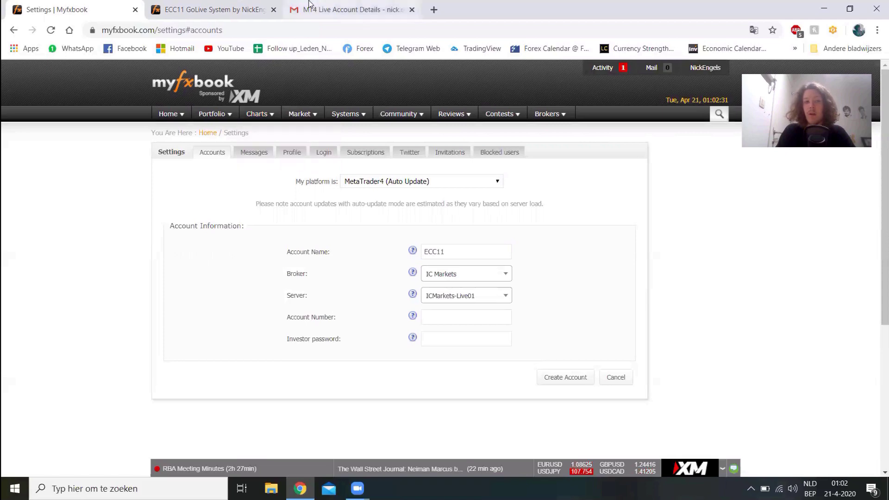
click(352, 10)
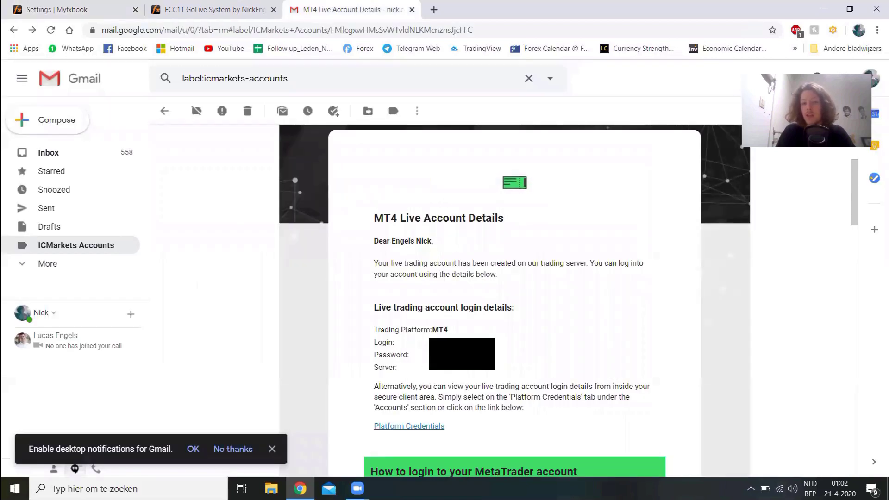
click(62, 9)
Filter the server choices by ICMarkets, checking the server name against the MT4 Live Account Details email.
click(456, 297)
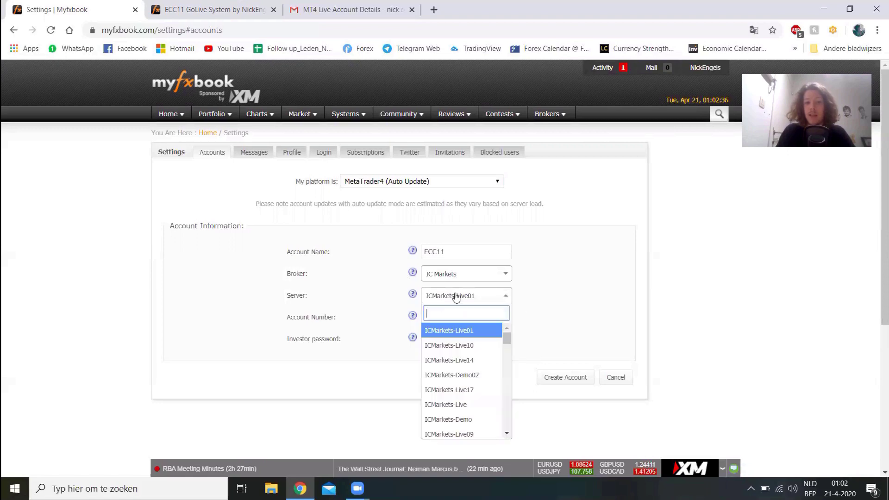
text(IC)
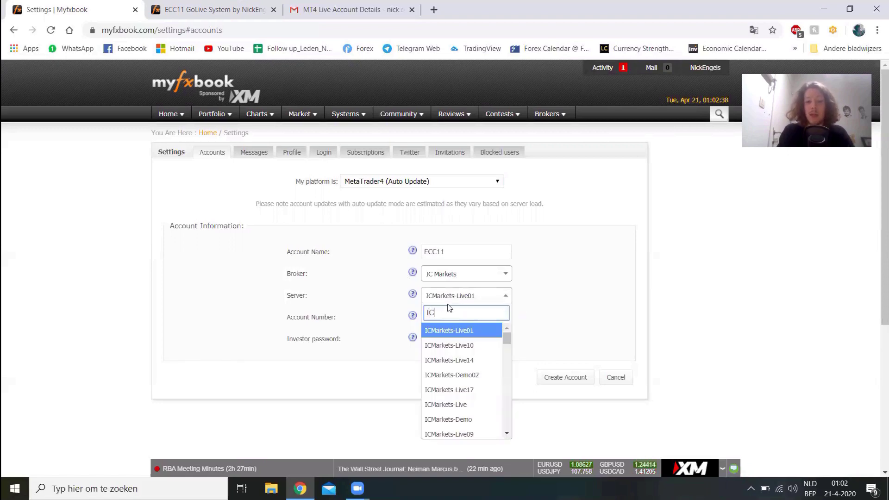
text(M)
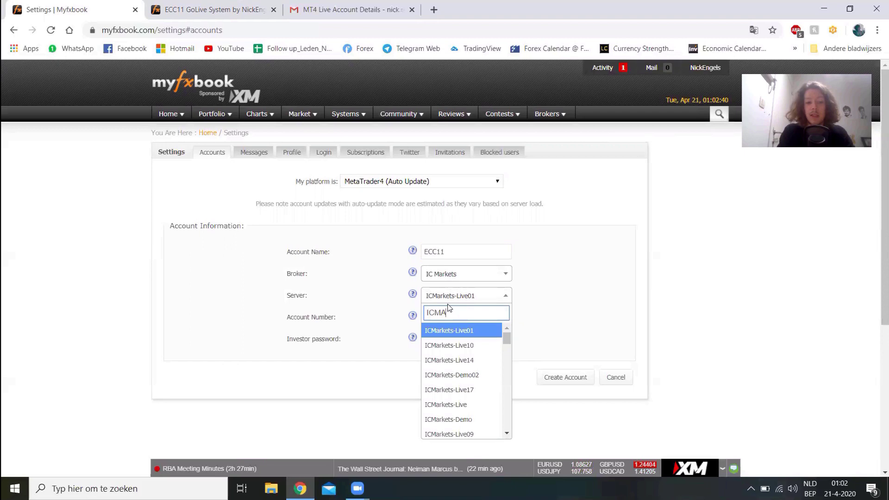
text(arkets)
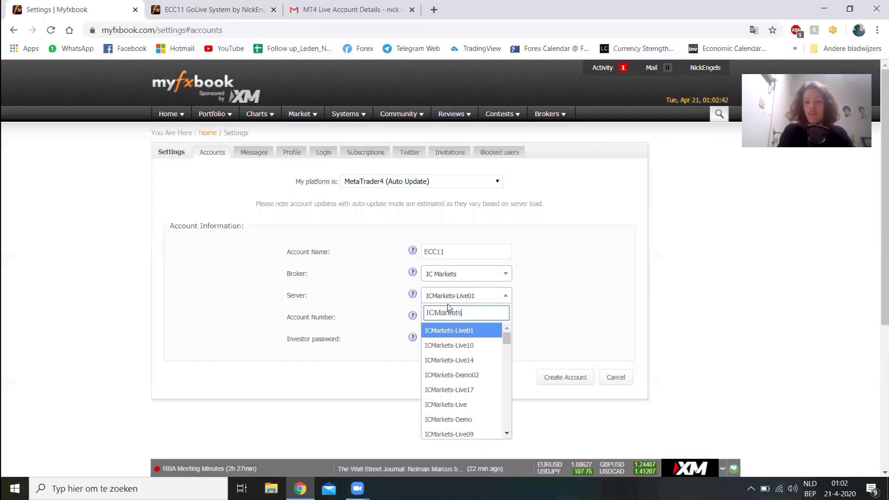
click(299, 5)
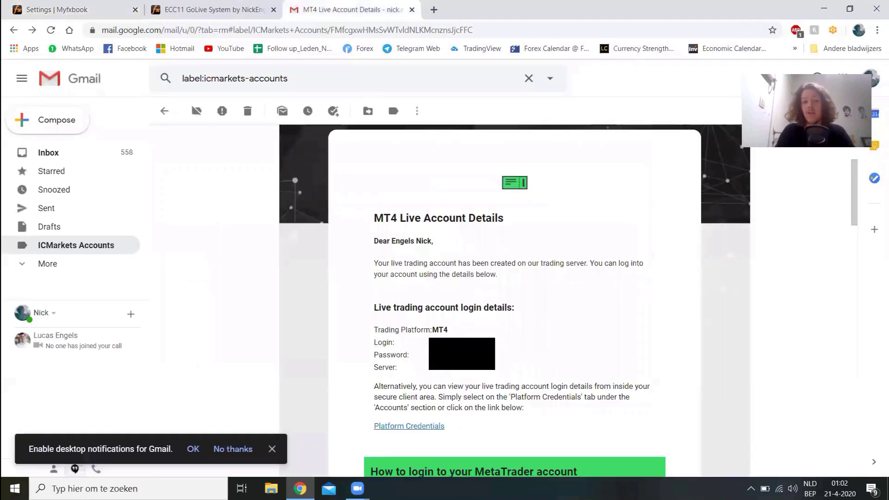
click(61, 9)
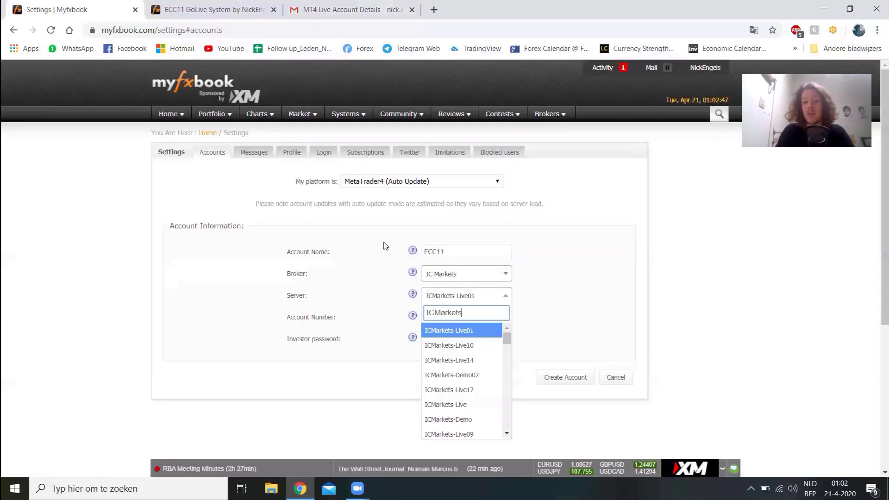
Complete the server, account number and investor password, and create the ECC11 account.
click(378, 333)
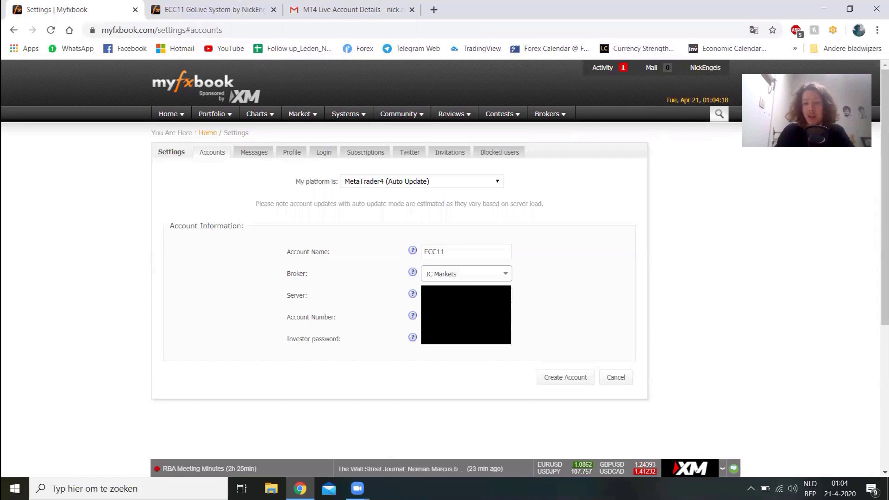
click(550, 377)
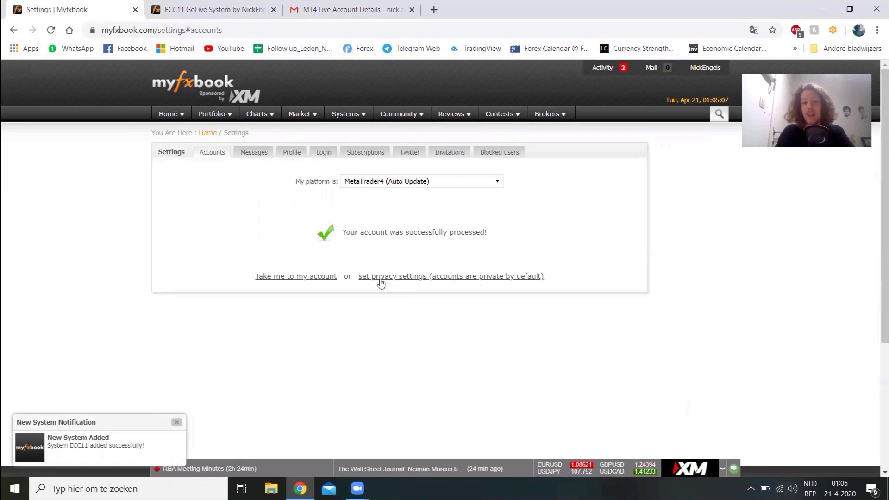
Open the privacy settings of the newly added ECC11 account and dismiss the new system notification.
click(420, 281)
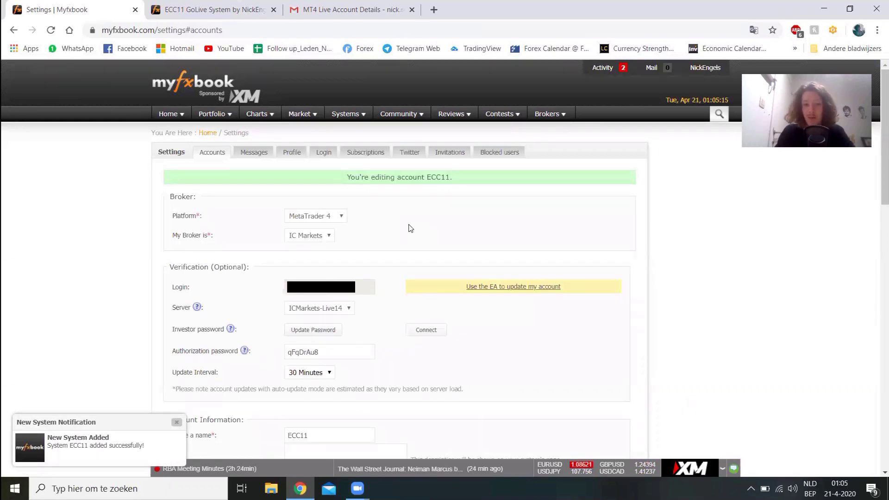
click(176, 422)
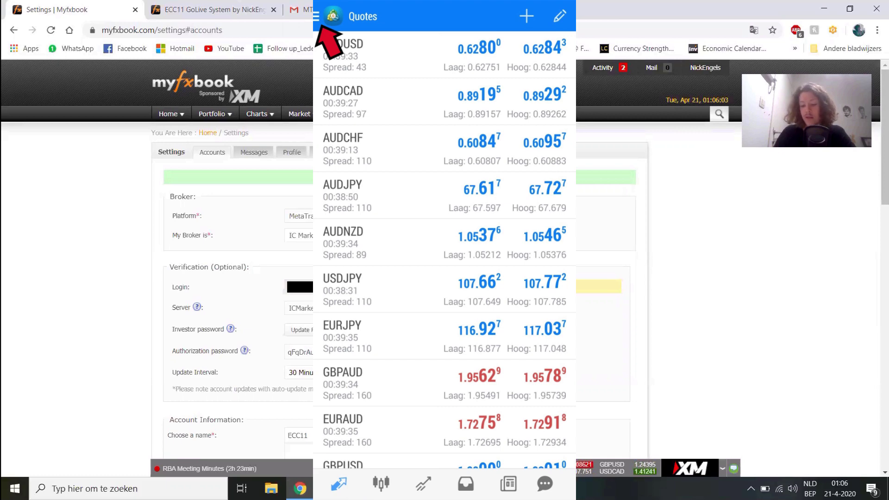
Switch to the MetaTrader 4 mobile app and open its account management.
click(317, 19)
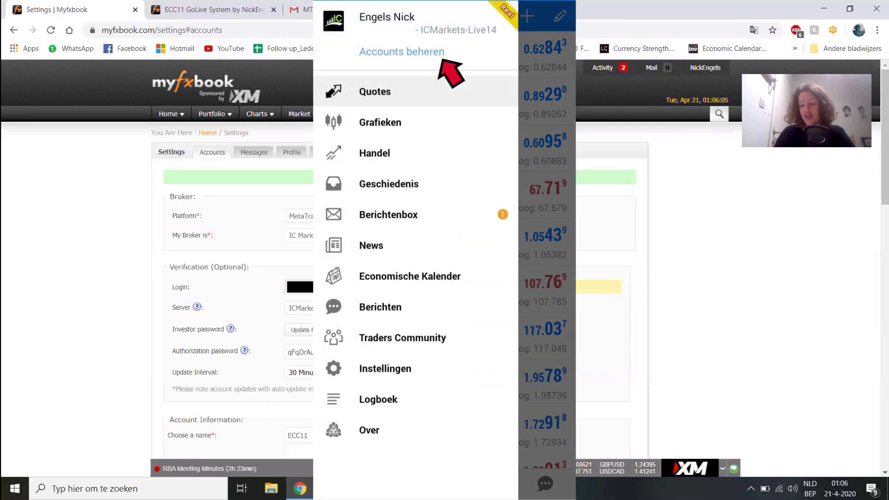
click(439, 59)
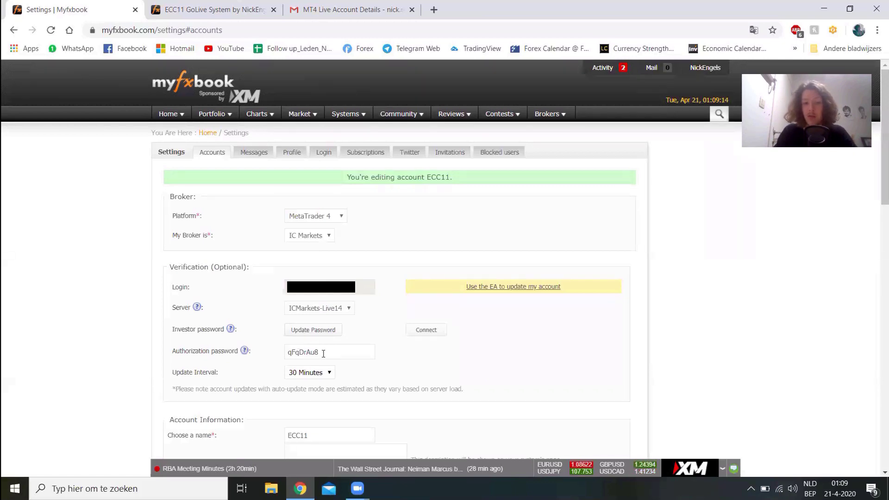
Copy the authorization password from the verification details of the ECC11 account in Myfxbook.
click(305, 353)
double_click(298, 353)
key(ctrl+c)
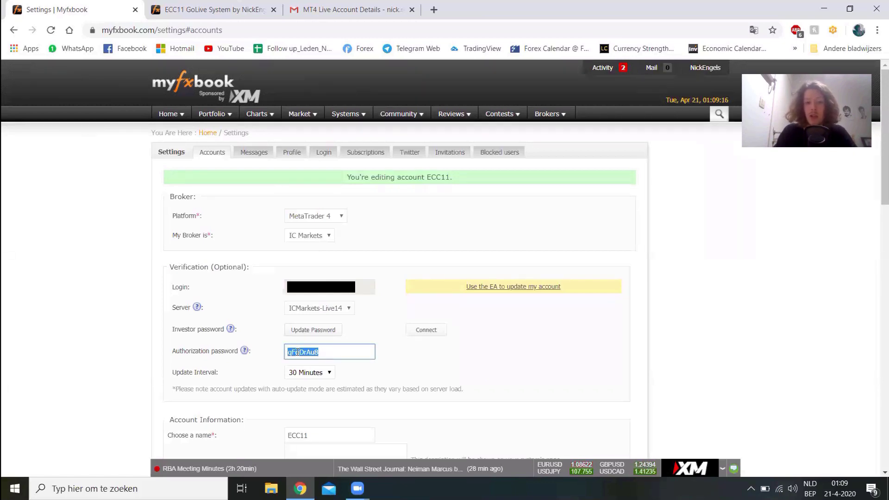
right_click(297, 352)
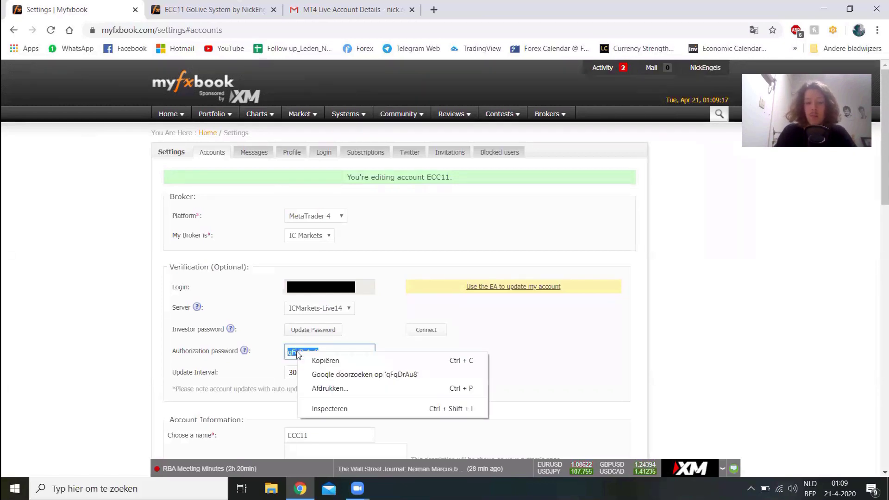
click(337, 365)
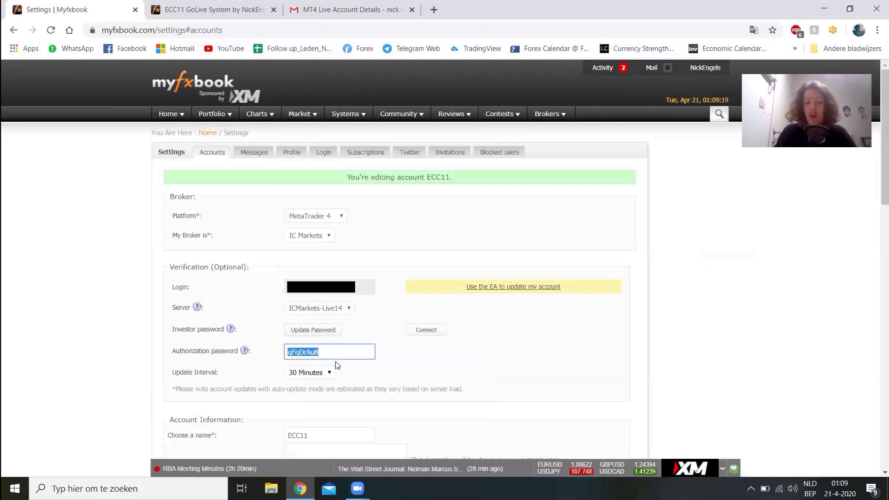
Update the investor password with the copied authorization password, save it, and connect the account.
click(305, 334)
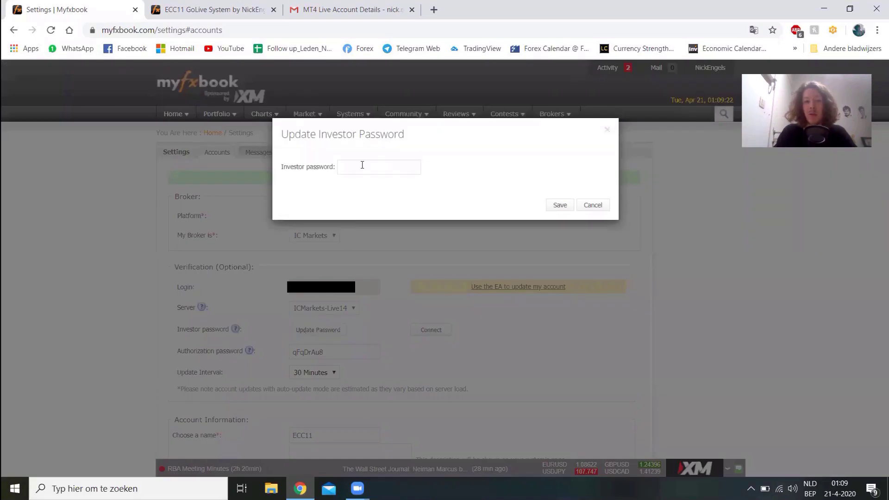
click(360, 167)
right_click(361, 167)
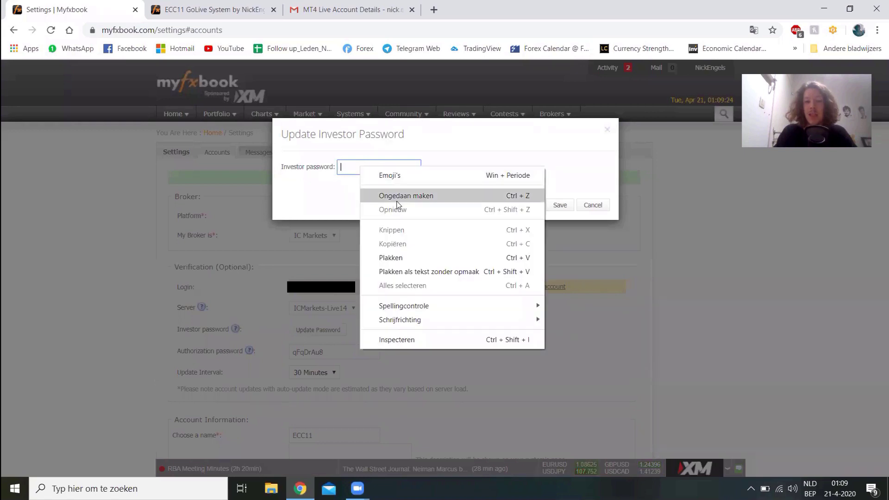
click(394, 258)
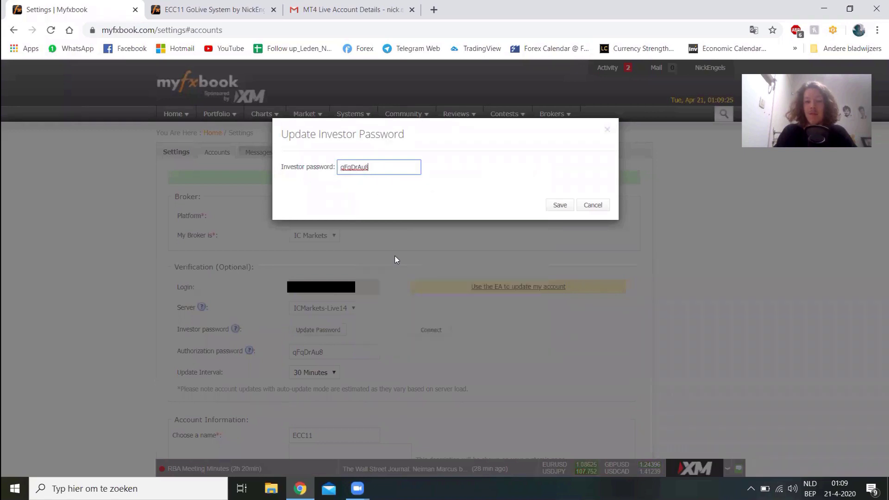
click(552, 215)
click(559, 203)
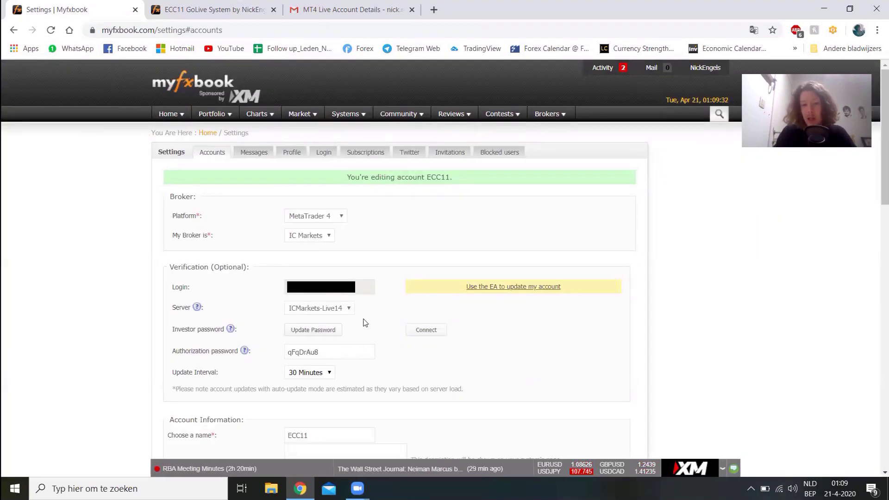
click(421, 330)
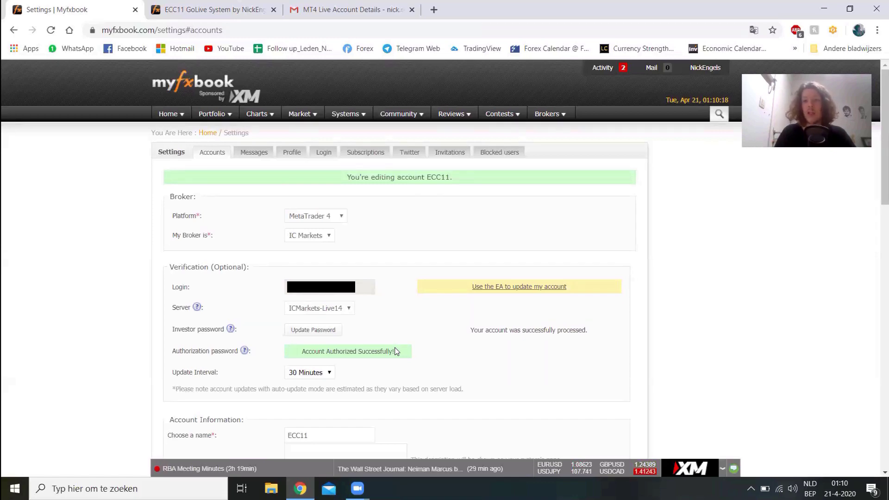
Choose 30 Minutes as the account's update interval.
scroll(394, 351, down, 4)
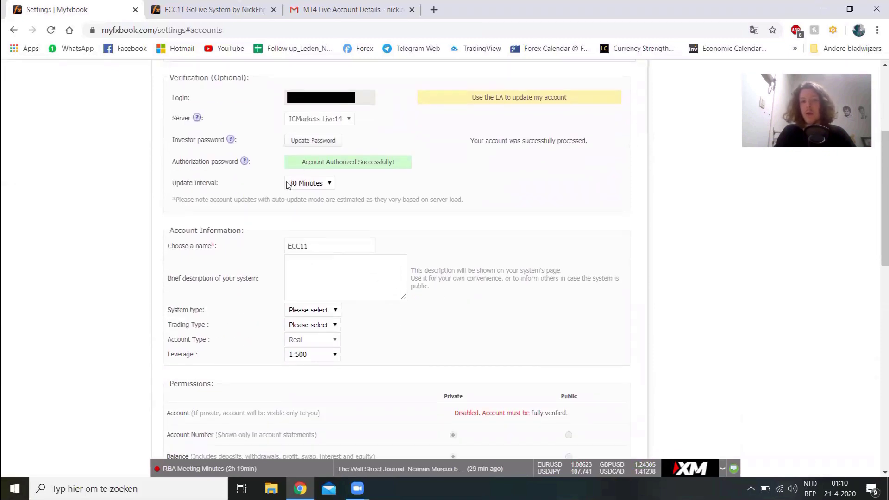
click(325, 185)
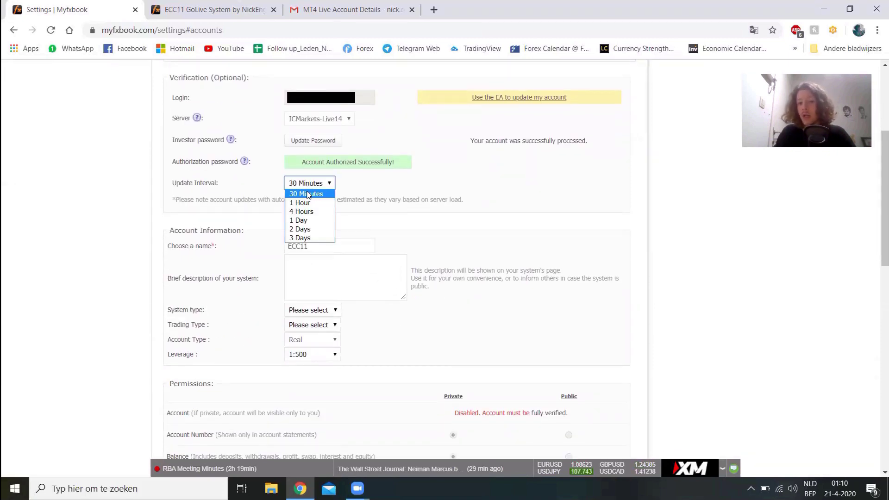
click(308, 194)
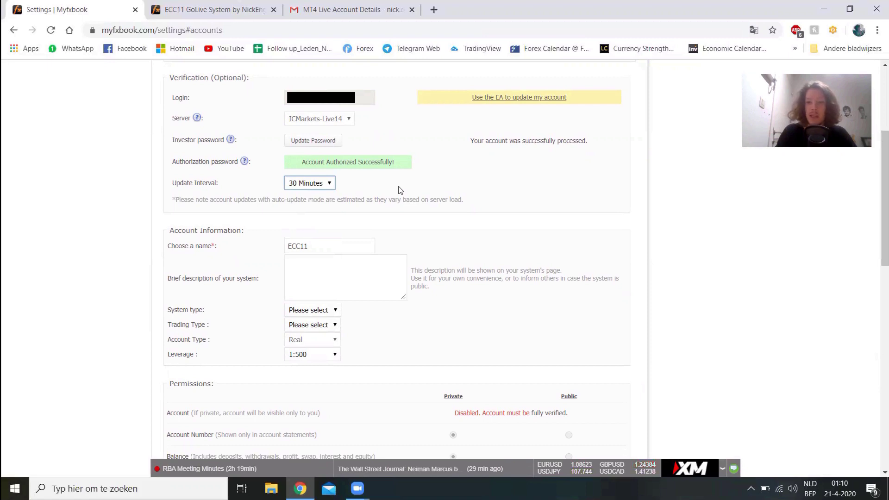
Rename the account to "ECC11 Strategy Account" in the account information.
scroll(391, 227, down, 2)
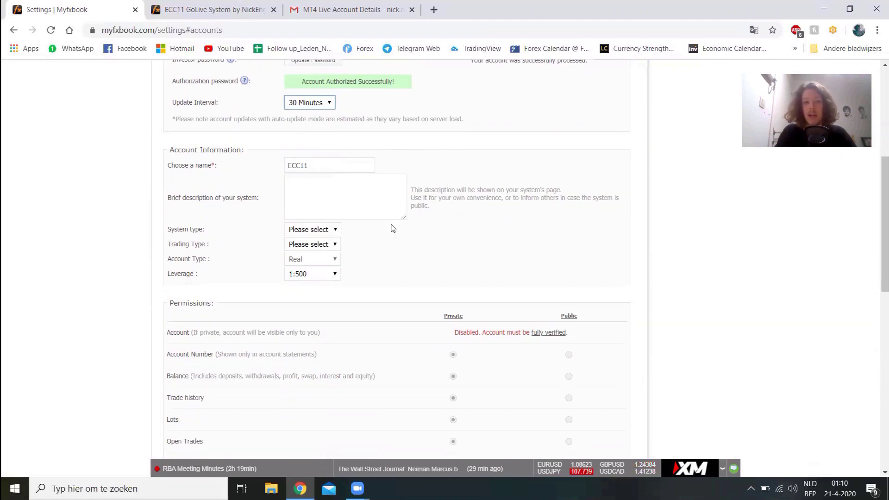
click(324, 164)
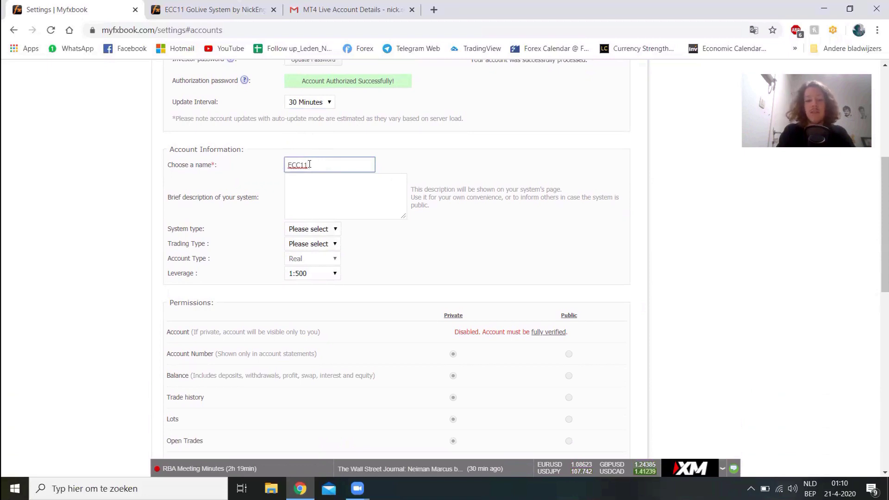
text(egy )
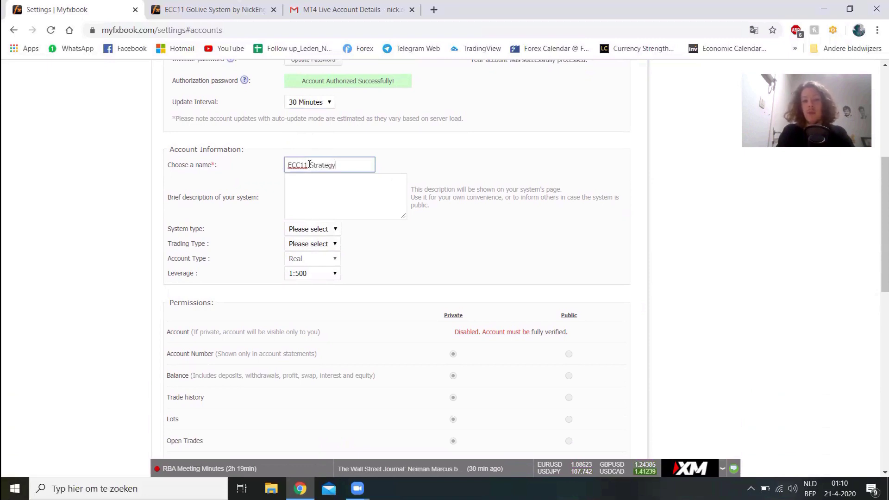
text(Acciyb)
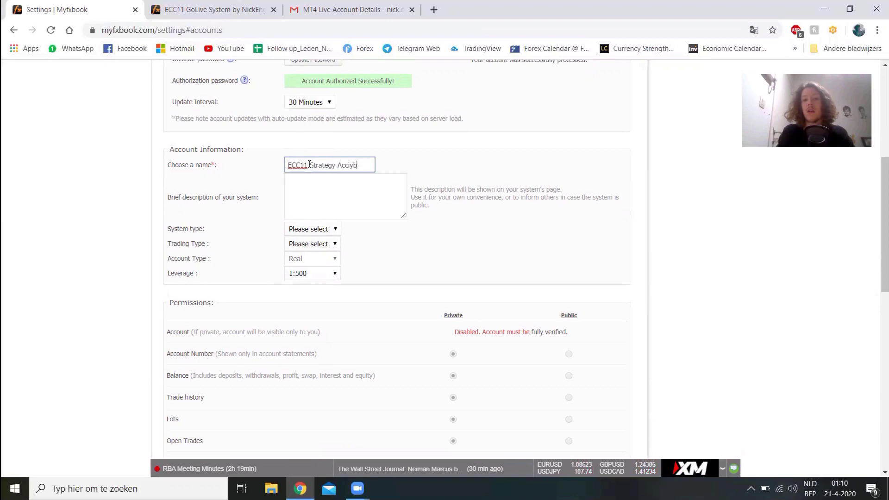
key(BackSpace)
key(BackSpace)
key(BackSpace)
text(ount)
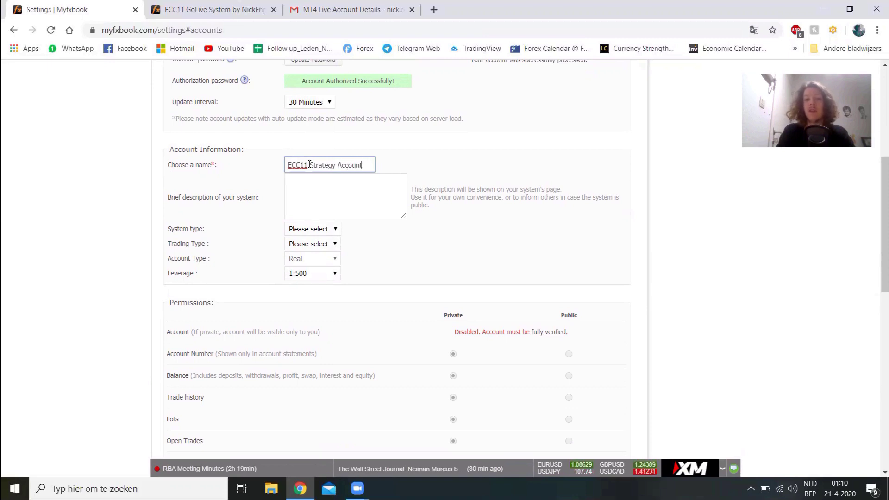
Enter "we apply the ECC11 strategy" as the brief description of the system.
click(300, 186)
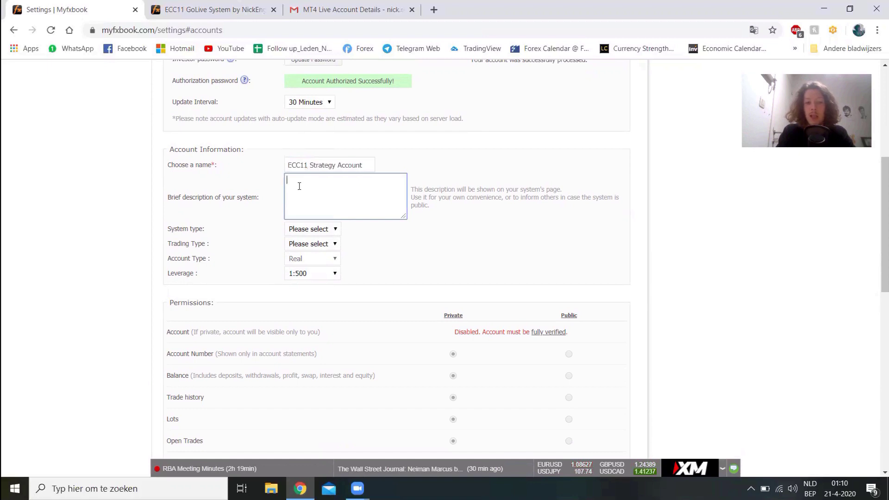
text(we apply the)
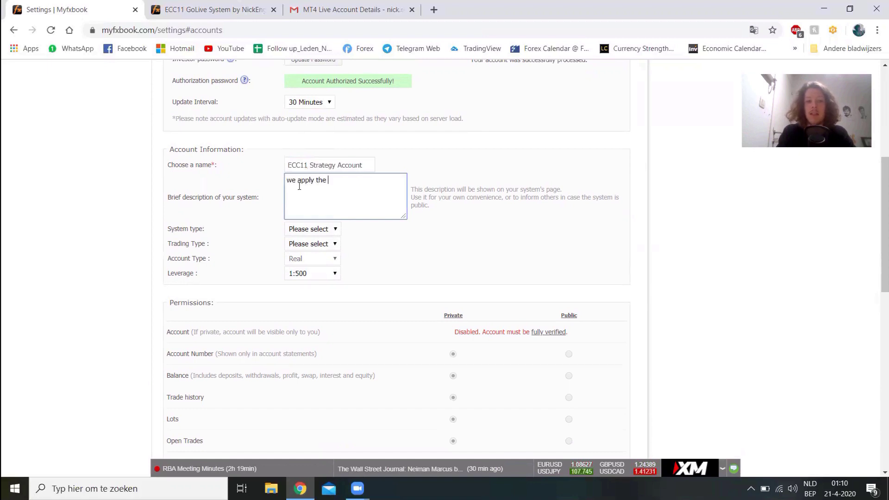
text( ECC11 )
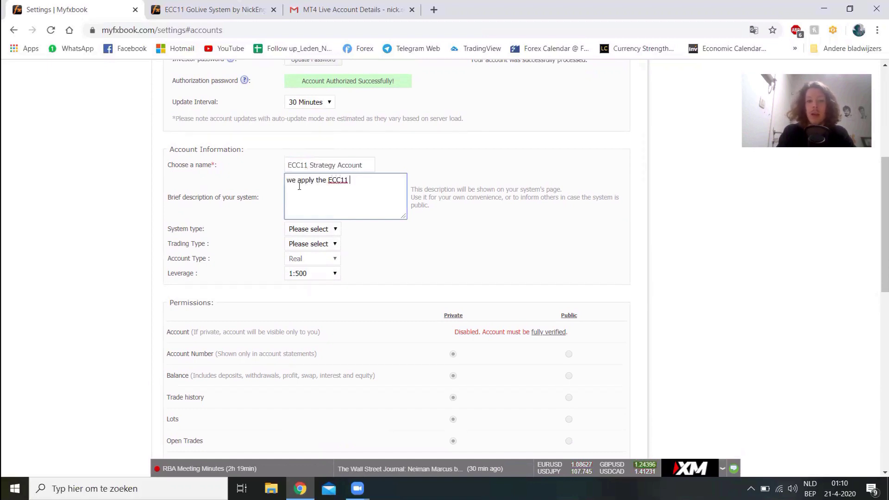
text(strategy)
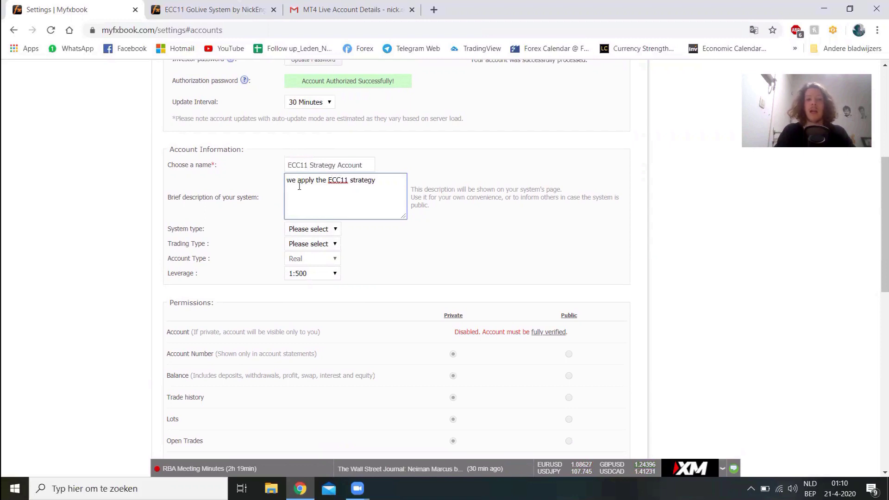
Set the system type to Technical and the trading type to Manual, and save the account settings.
click(319, 229)
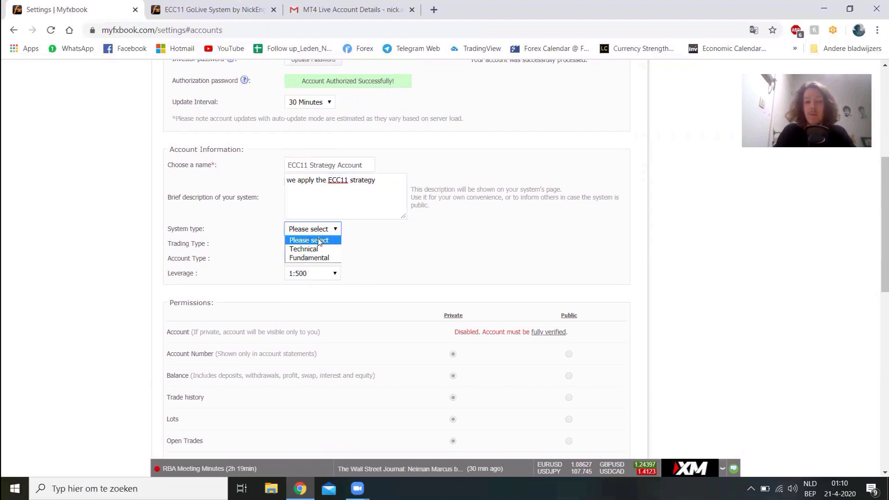
click(315, 252)
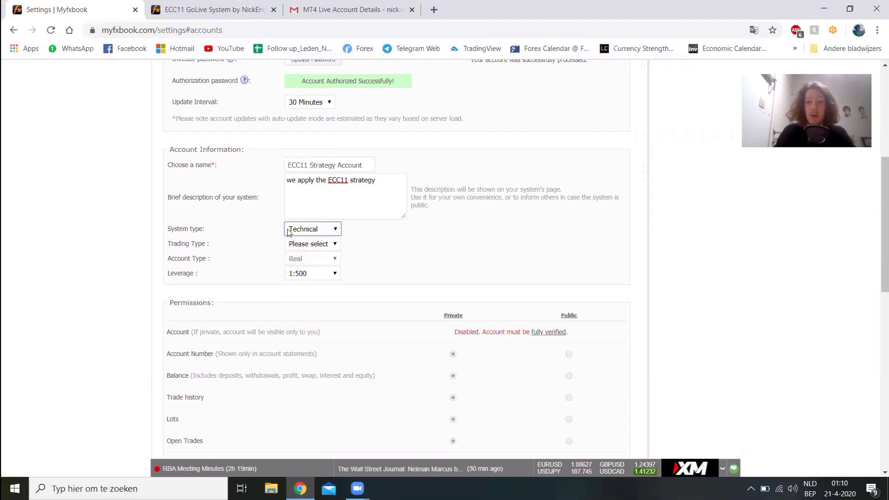
click(311, 244)
click(315, 263)
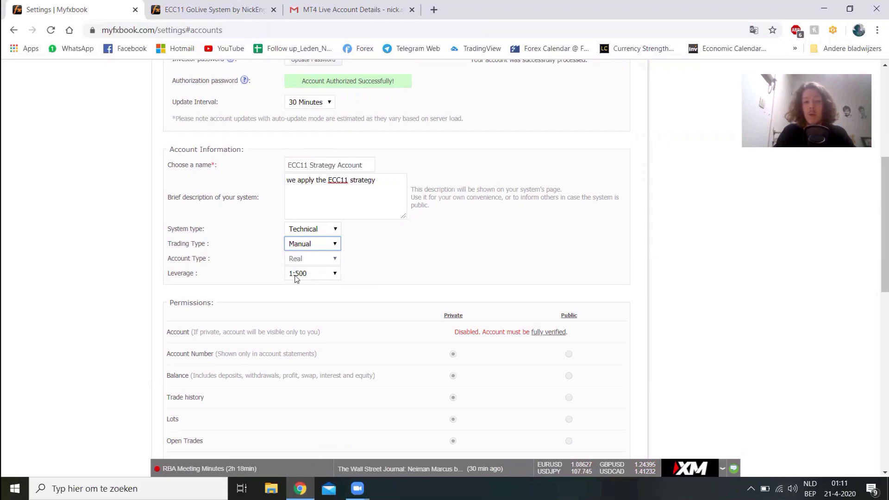
scroll(383, 284, down, 1)
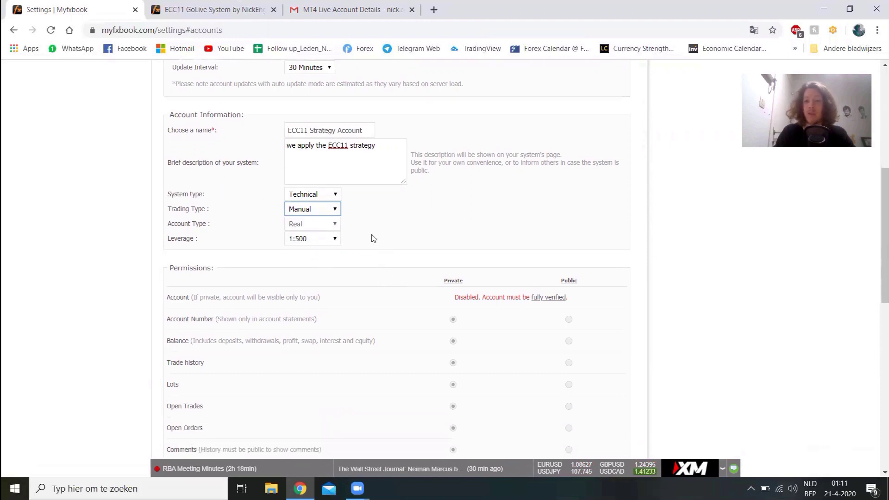
scroll(374, 239, down, 10)
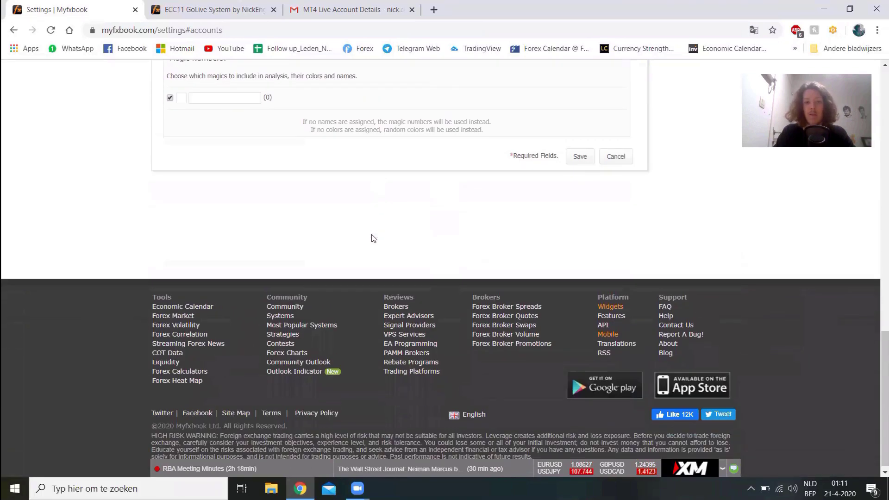
scroll(374, 238, up, 1)
click(577, 209)
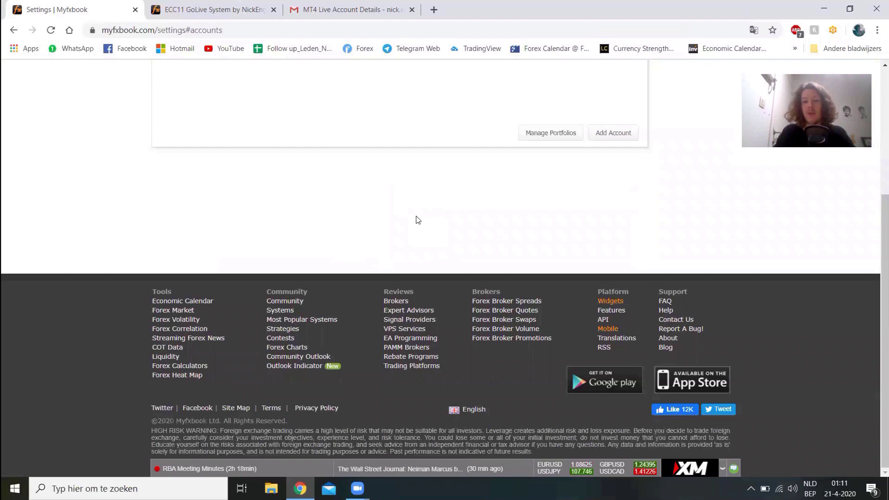
Edit the ECC11 Strategy Account to set its Account permission to Public, and save the settings.
scroll(418, 219, up, 4)
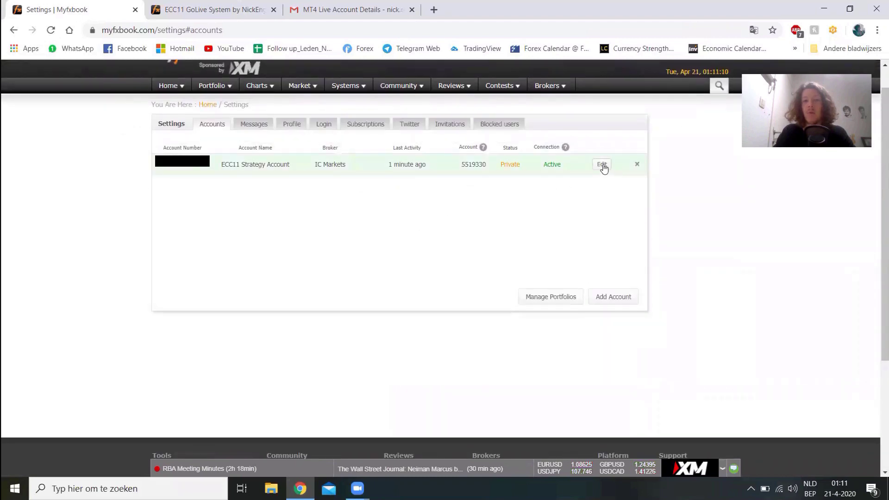
click(603, 165)
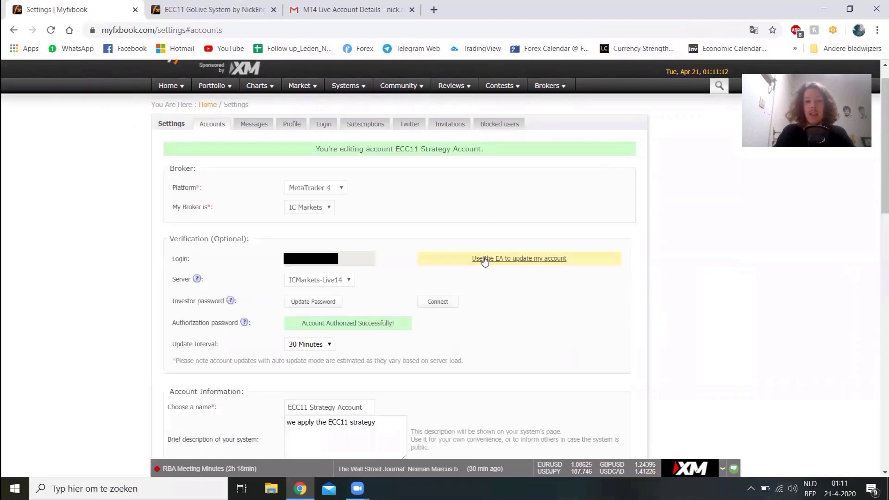
scroll(485, 260, down, 1)
scroll(485, 261, down, 7)
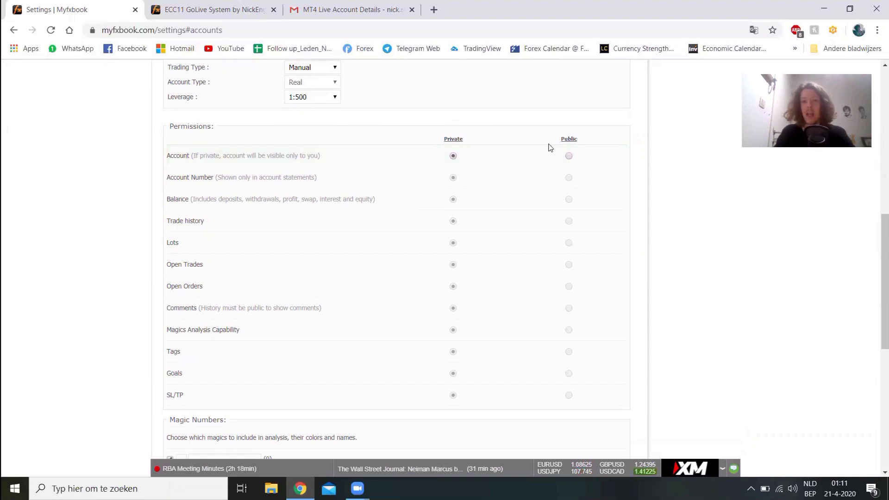
click(570, 156)
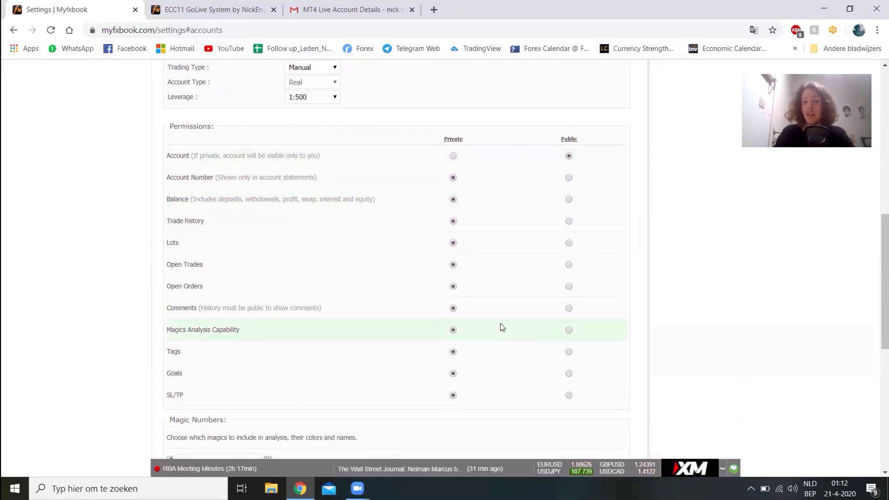
scroll(502, 328, down, 2)
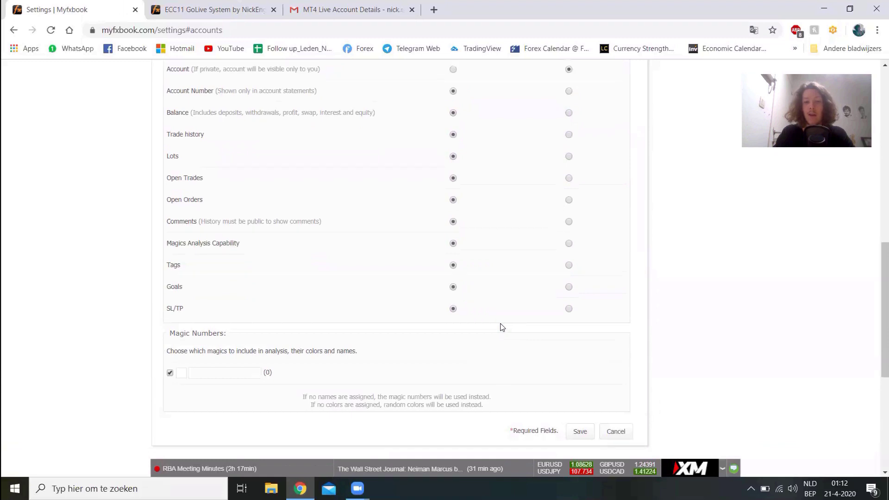
scroll(502, 328, up, 1)
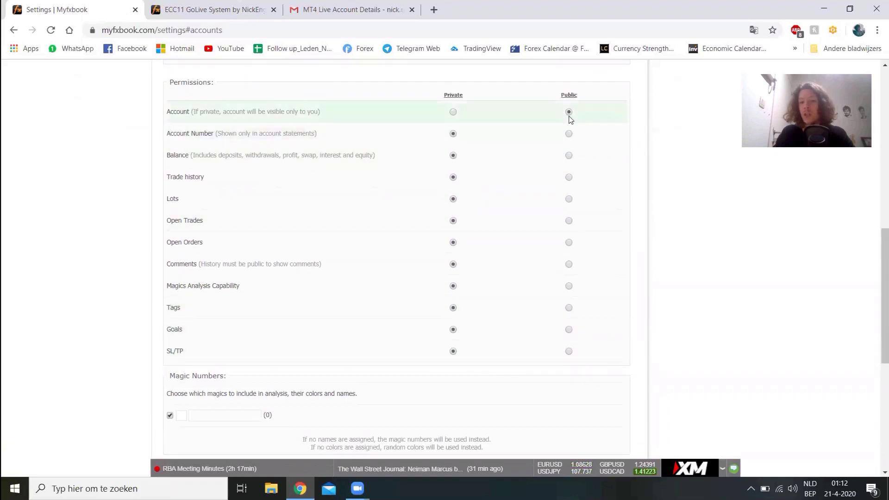
scroll(347, 237, down, 3)
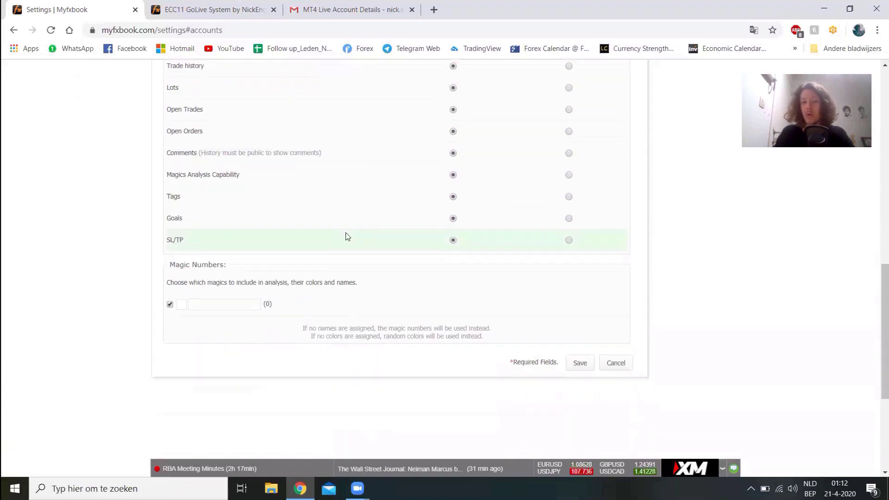
click(585, 350)
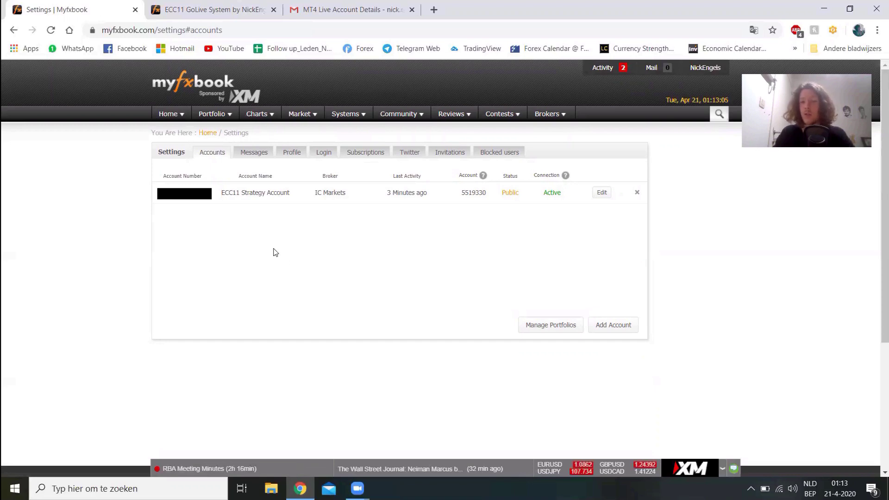
Open the ECC11 Strategy Account from the portfolio and copy its system URL from the sharing options.
mouse_move(210, 115)
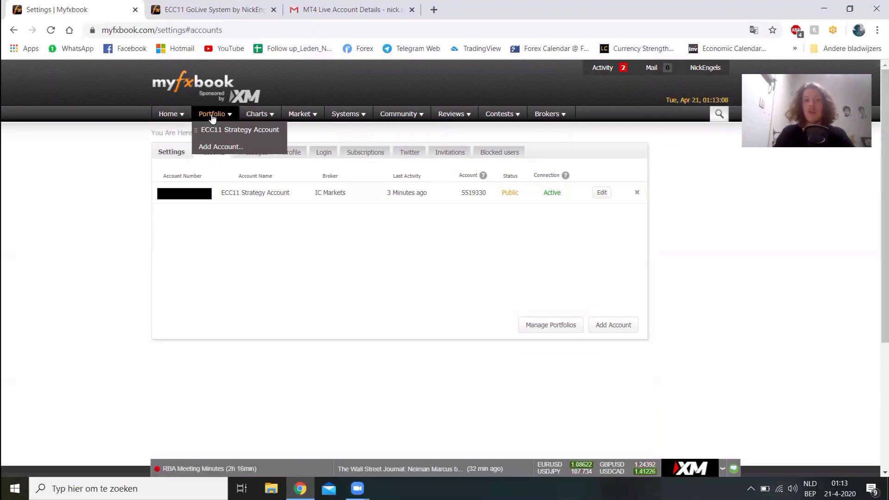
click(218, 131)
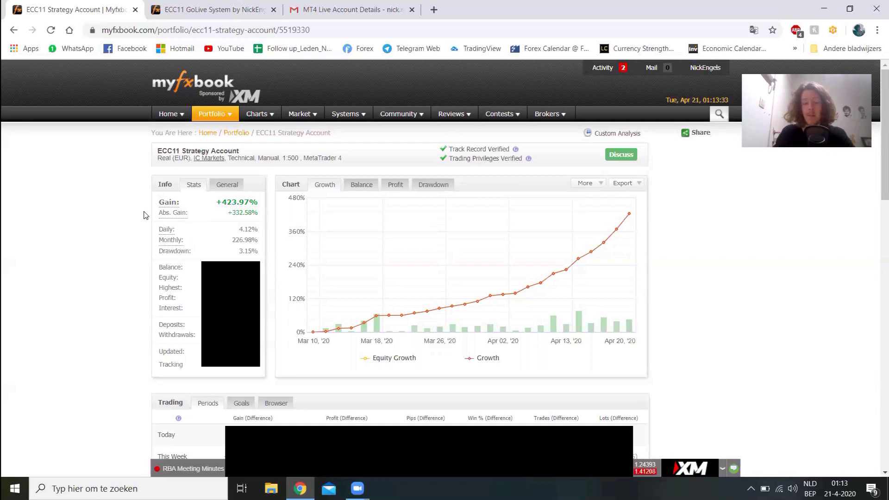
click(697, 135)
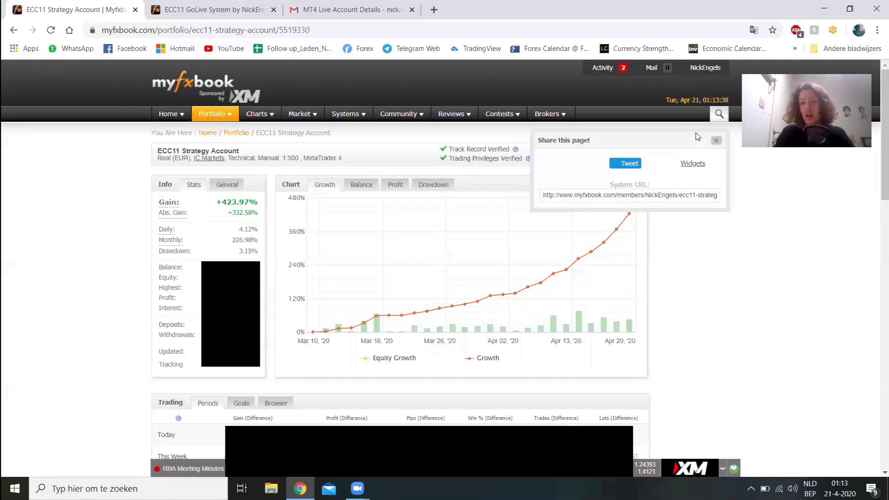
click(636, 195)
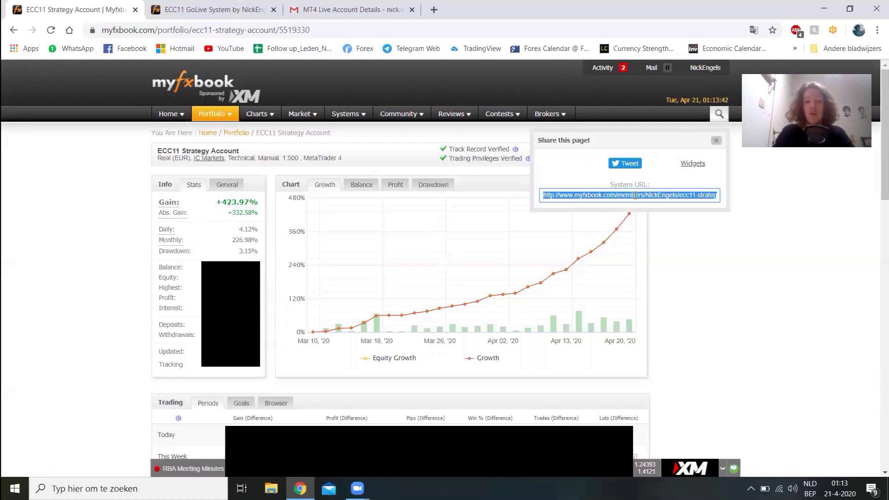
click(717, 277)
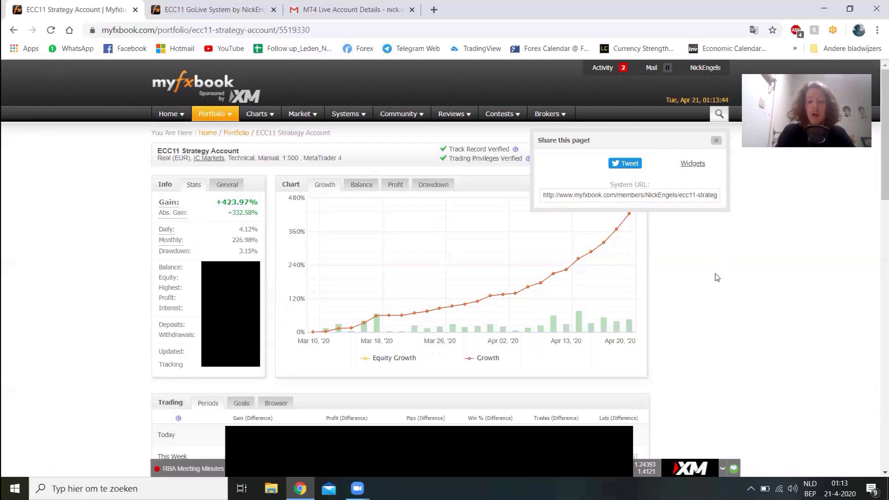
Load the copied system URL in a new incognito window and dismiss the advertisement covering the page.
key(ctrl+shift+n)
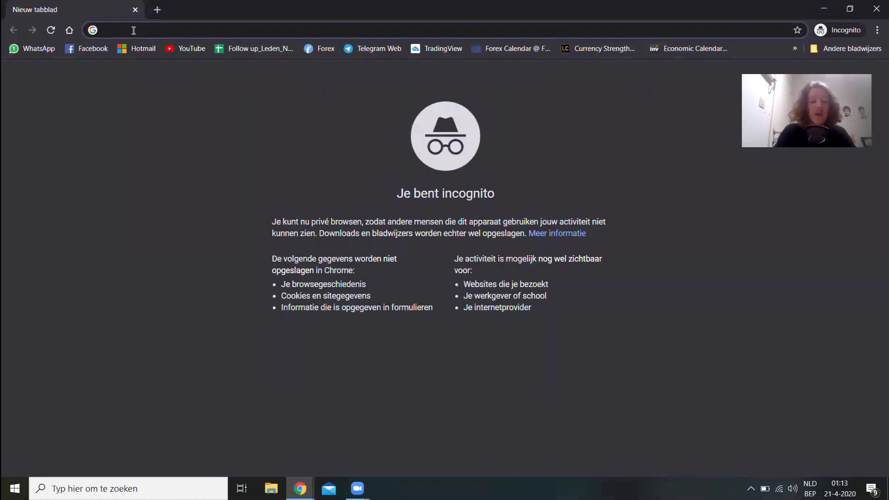
text(http://www.myfxbook.com/members/NickEngels/ecc11-strategy-account/5519330)
key(Return)
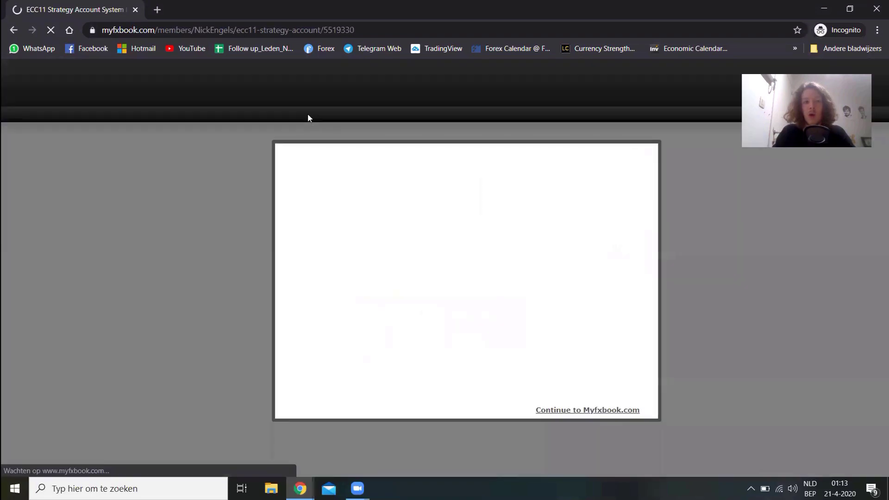
click(657, 166)
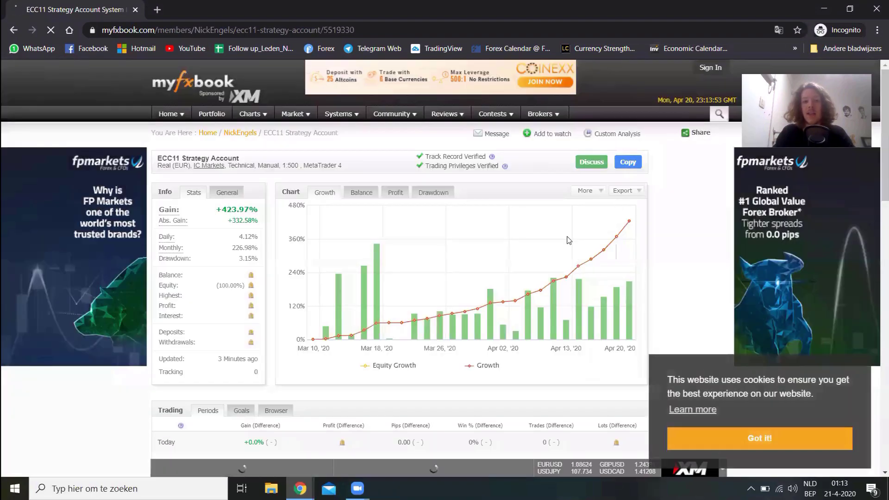
Examine the public account page's statistics, growth chart and trading activity, accept the cookie notice, and close the incognito window.
scroll(453, 208, down, 1)
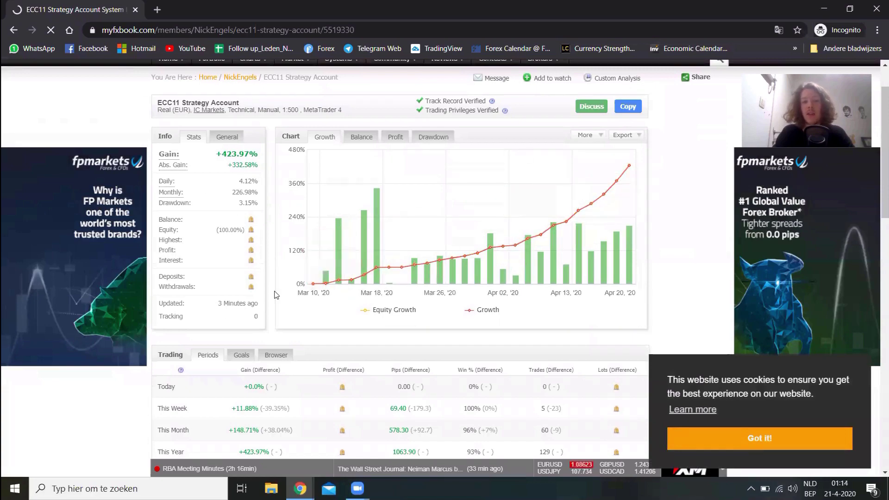
scroll(276, 291, down, 3)
scroll(275, 291, down, 6)
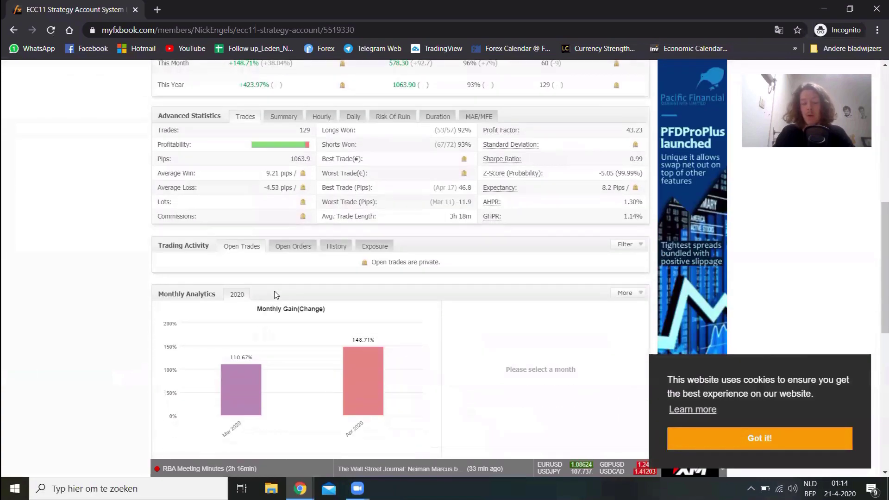
scroll(275, 294, up, 7)
scroll(275, 295, up, 5)
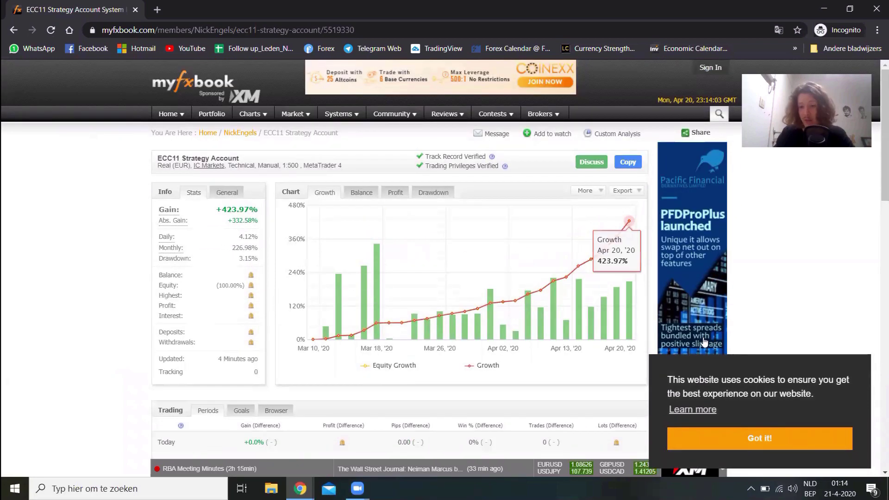
click(733, 438)
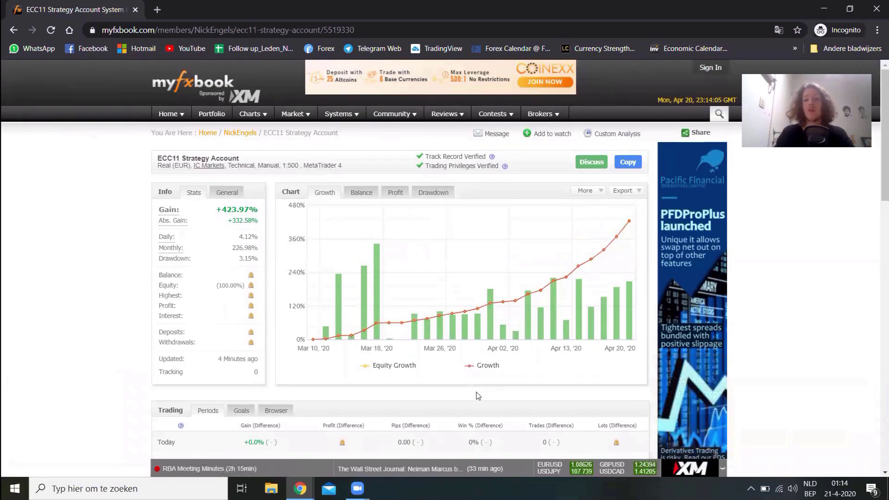
scroll(488, 375, down, 2)
scroll(486, 375, up, 2)
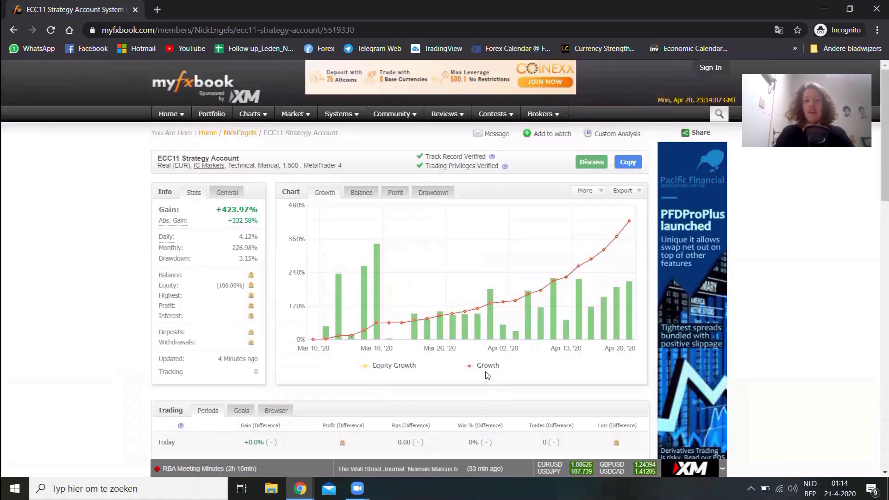
click(877, 8)
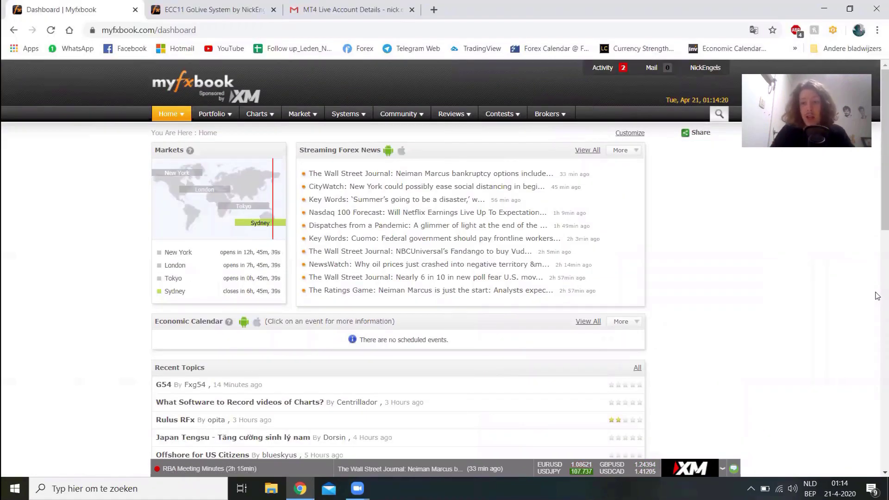